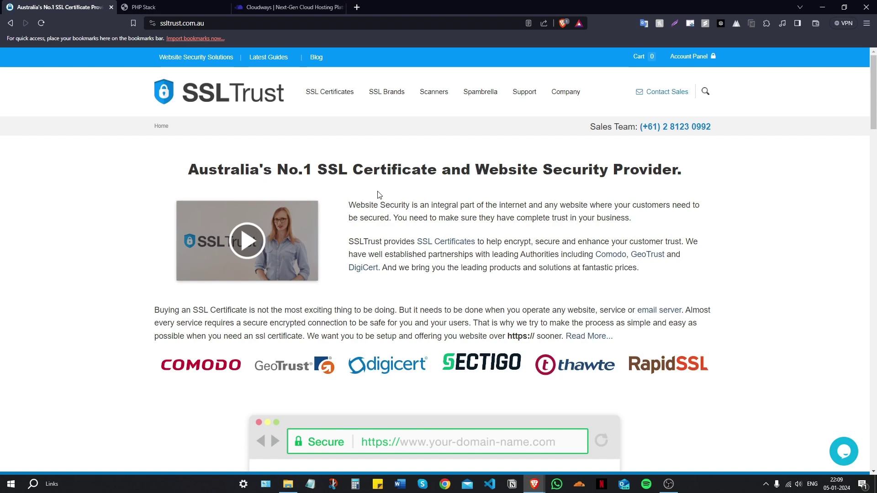
Switch to the PHP Stack tab showing sslguides.com.au flagged as not secure
key("ctrl+Tab")
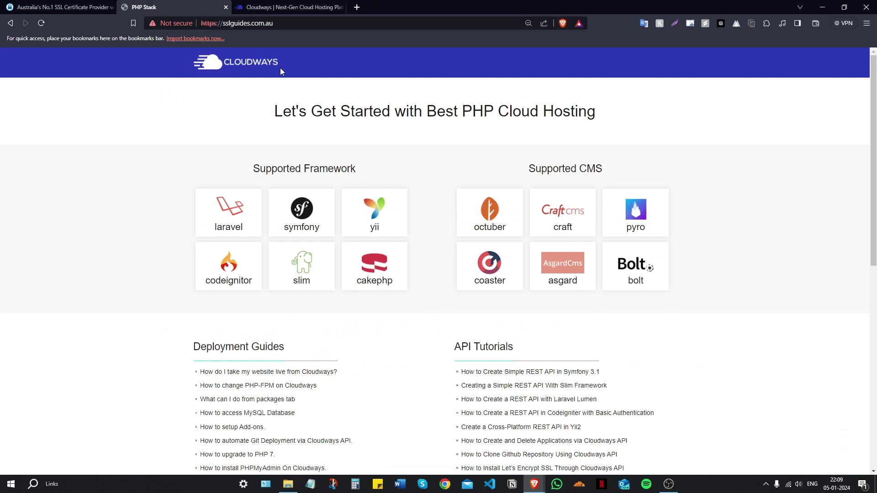
Confirm sslguides.com.au shows Not secure, then switch to the Cloudways dashboard tab
left_click(278, 21)
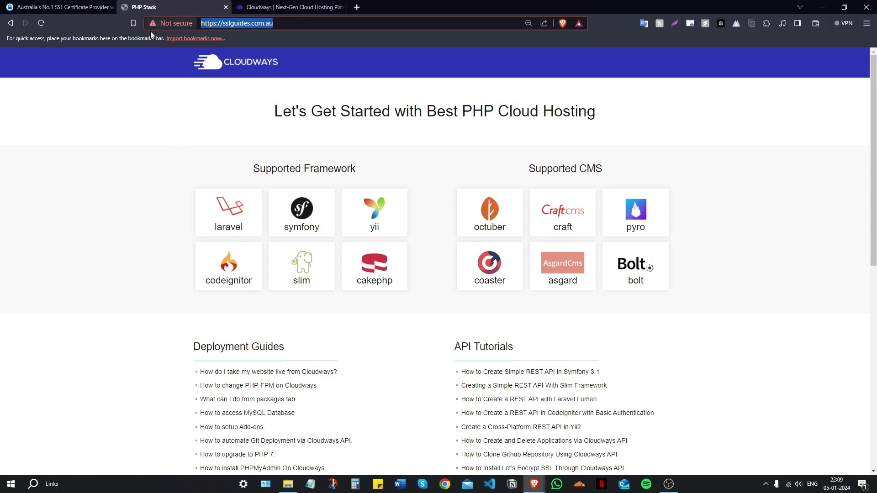
scroll(188, 149, "down", 7)
scroll(198, 205, "up", 8)
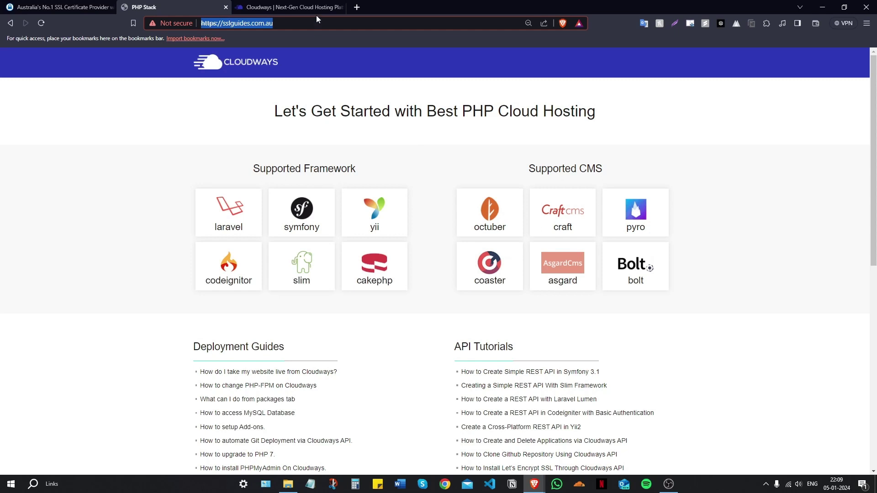
key("ctrl+Tab")
scroll(398, 260, "down", 2)
Look over the SSLGuides application on Cloudways, then go back to the SSLTrust homepage tab
scroll(398, 260, "down", 1)
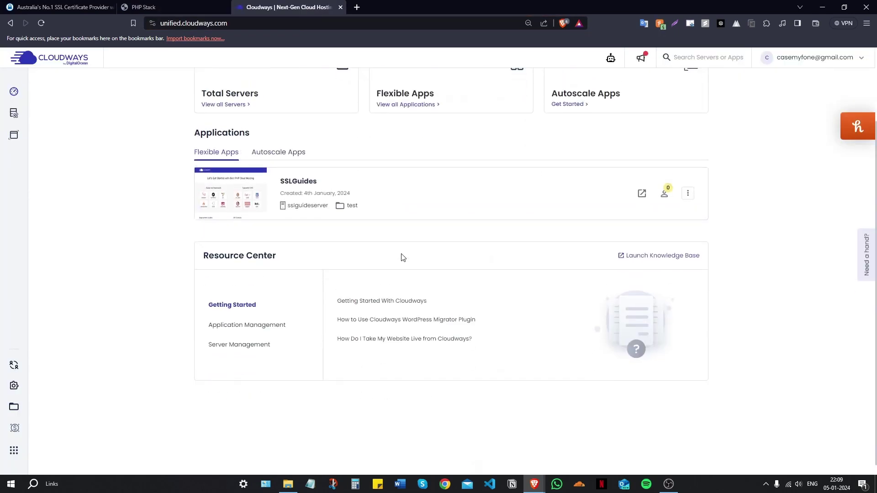
scroll(402, 257, "up", 2)
scroll(318, 209, "down", 2)
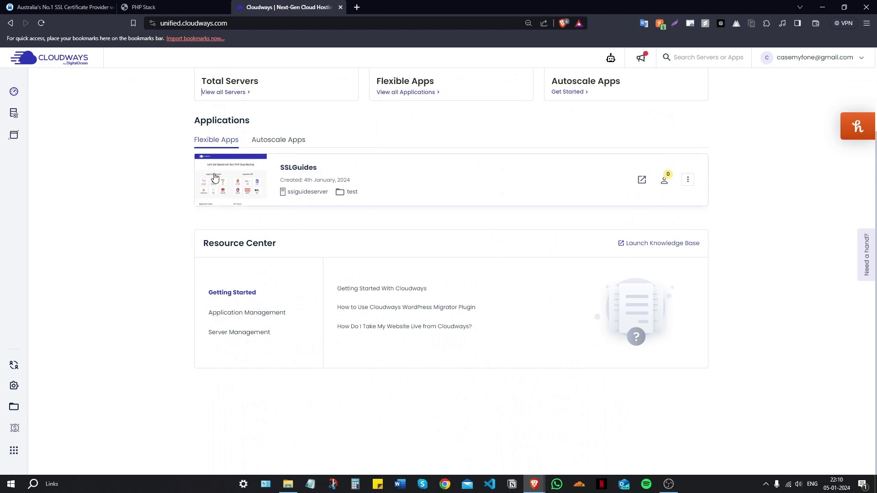
left_click(86, 5)
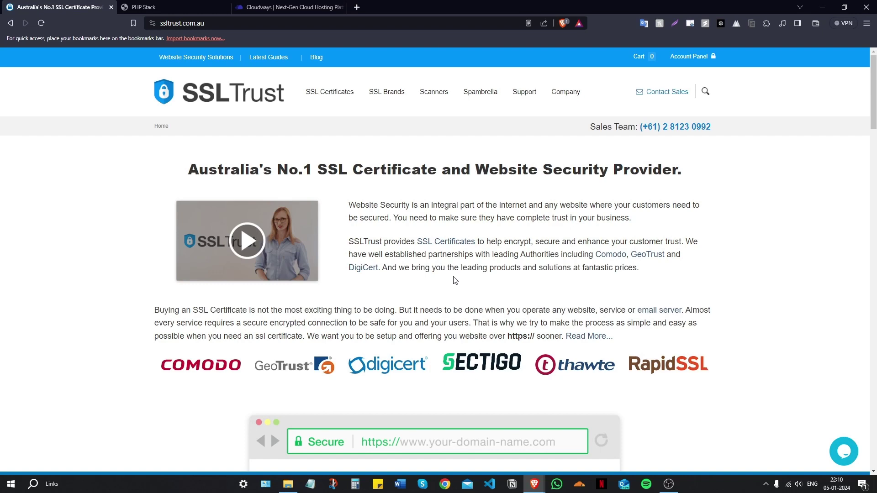
Open the 'CSR and Key Generator' footer link and scroll down to the request form
scroll(450, 250, "down", 20)
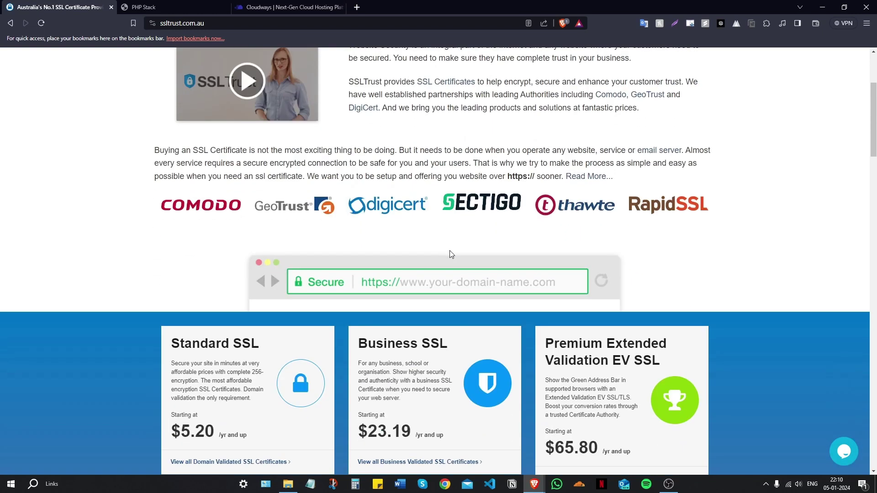
scroll(449, 247, "down", 15)
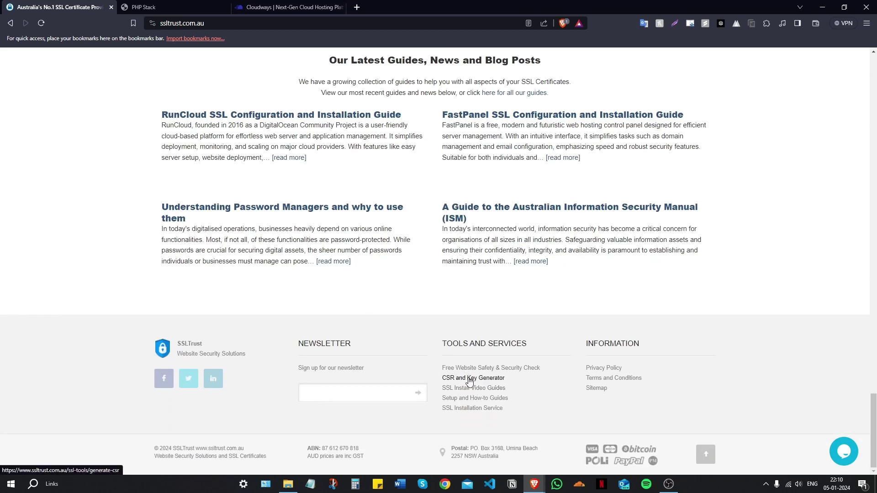
left_click(469, 379)
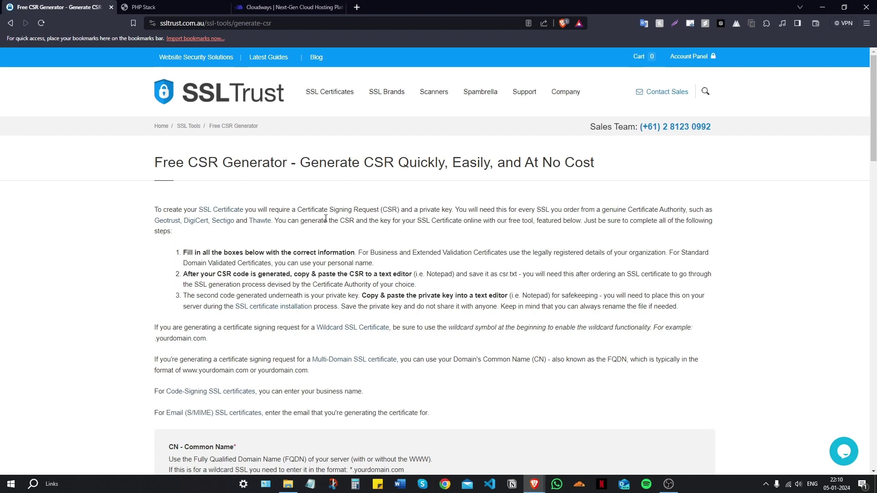
key("alt")
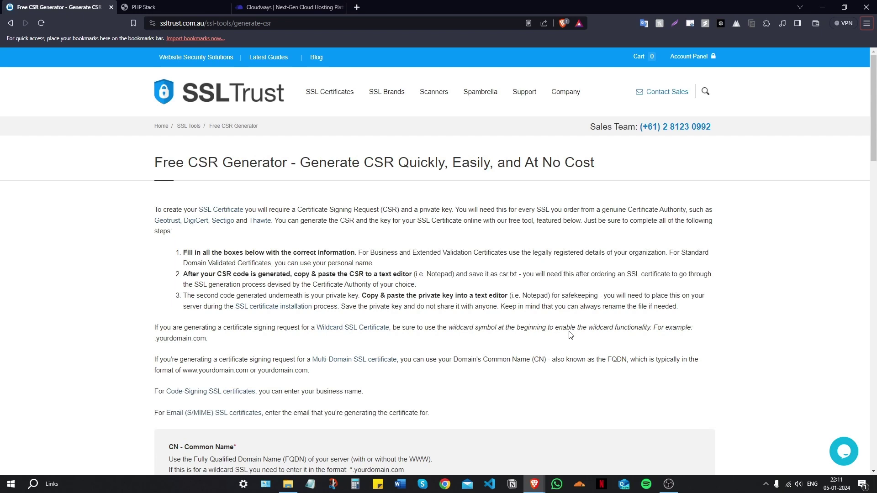
scroll(470, 313, "down", 5)
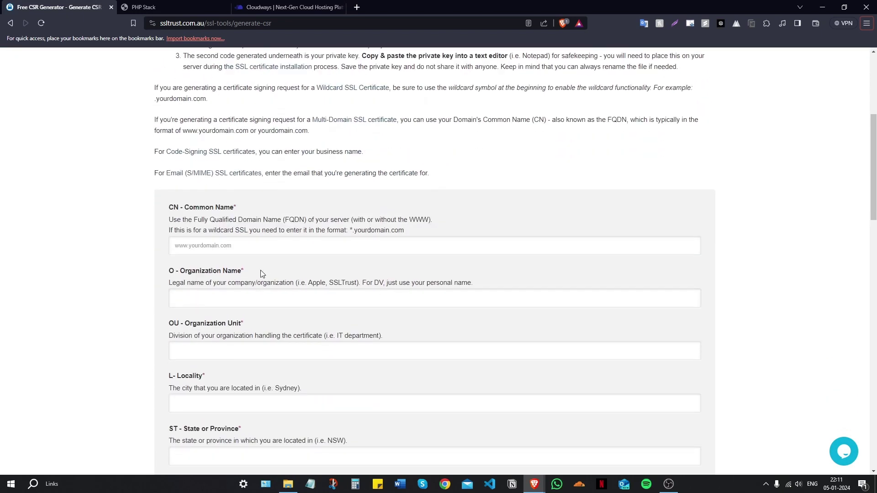
Enter common name sslguides.com.au, organisation SSLTrust, unit IT and locality Sydney
left_click(253, 248)
type("s")
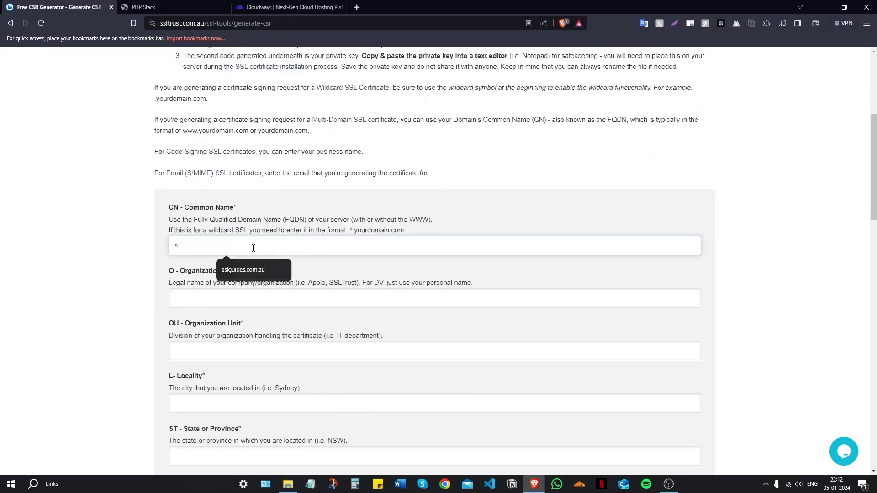
type("slguides.com.au")
key("Tab")
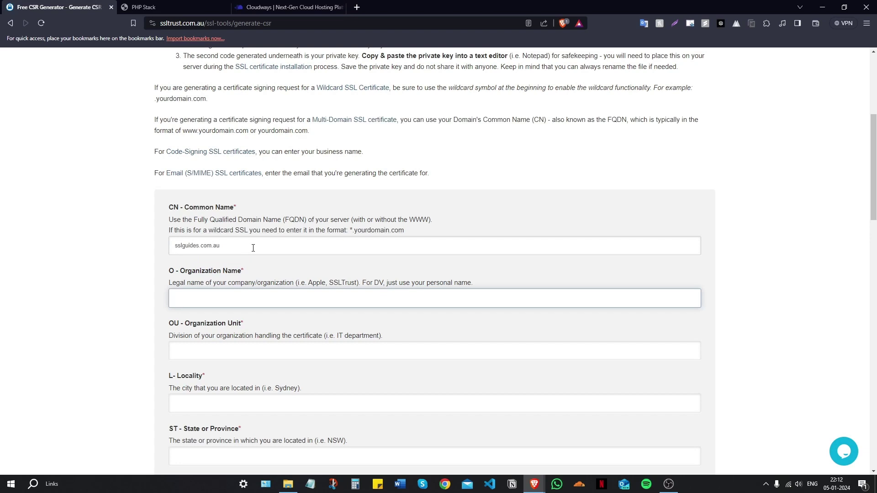
type("SSL")
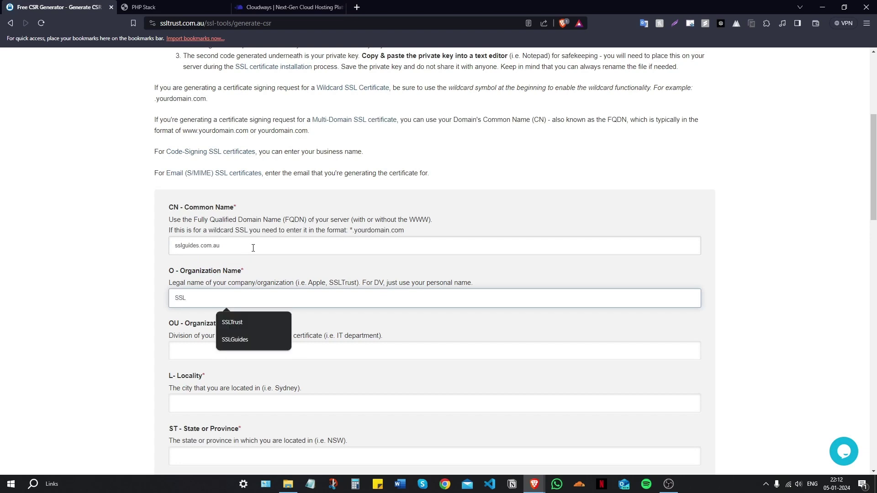
type("Trust")
key("Tab")
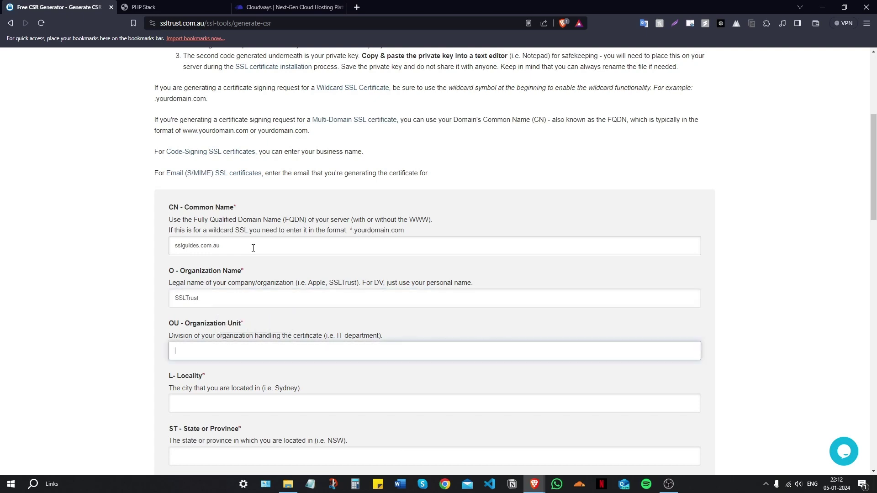
type("IT")
key("Tab")
type("Ays")
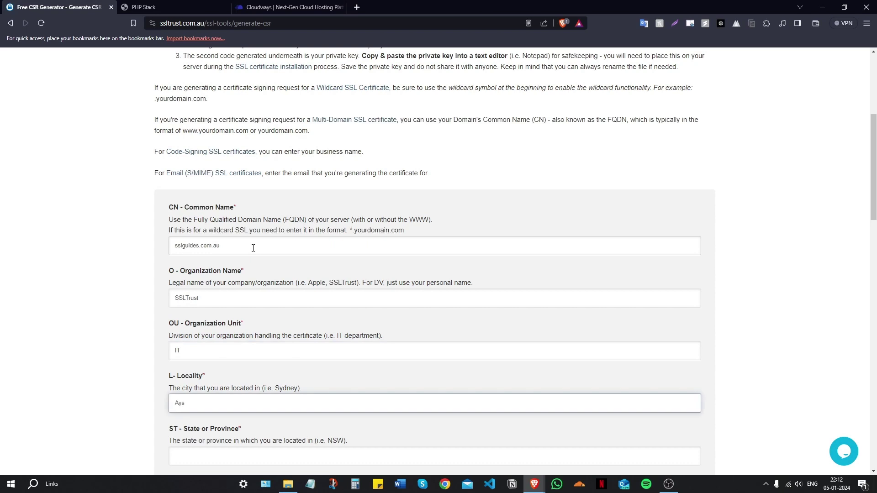
key("BackSpace")
key("BackSpace")
key("BackSpace")
type("Syndey")
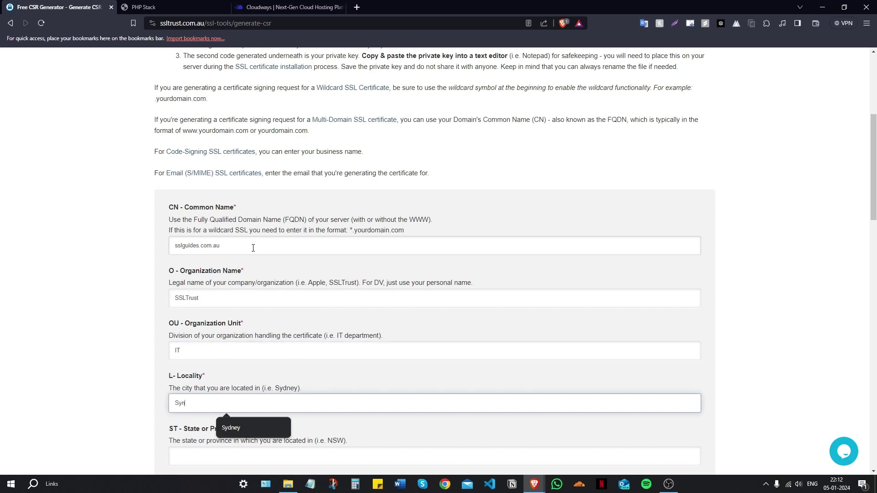
key("BackSpace")
key("BackSpace")
key("BackSpace")
type("dney")
Set state NSW and country Australia, and fill the contact e-mail from autofill
scroll(253, 248, "down", 3)
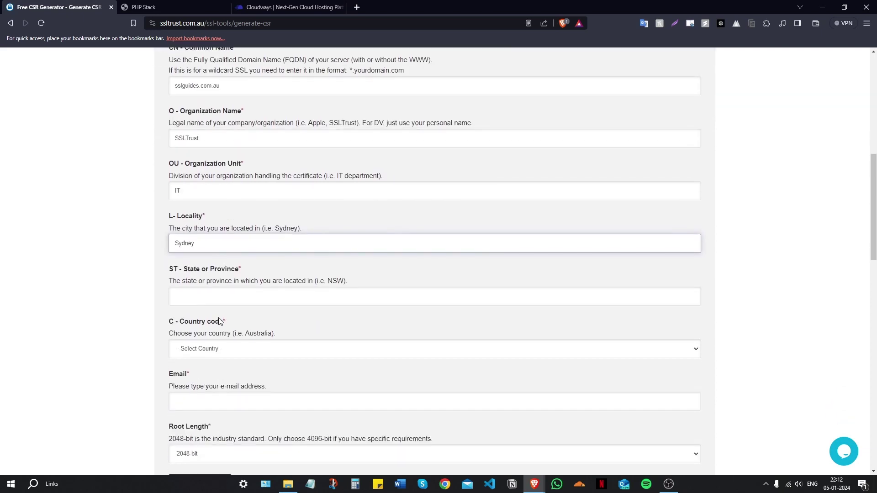
left_click(227, 303)
type("NSW")
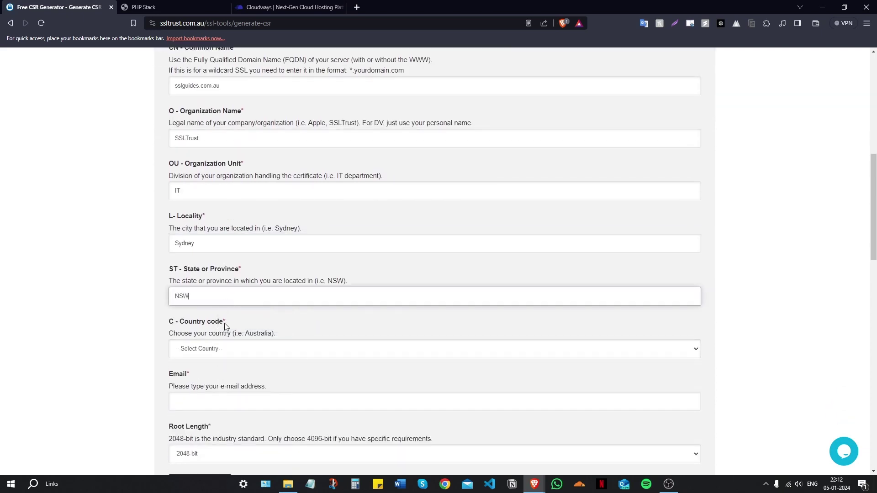
left_click(231, 347)
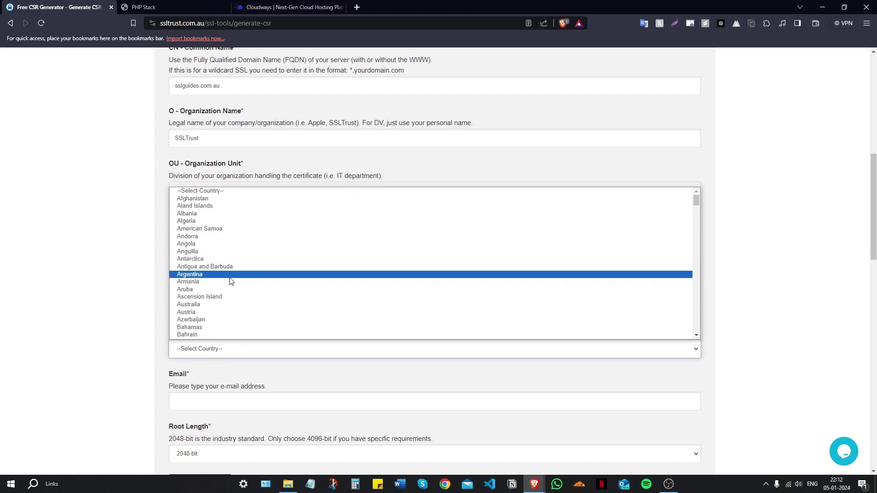
left_click(228, 305)
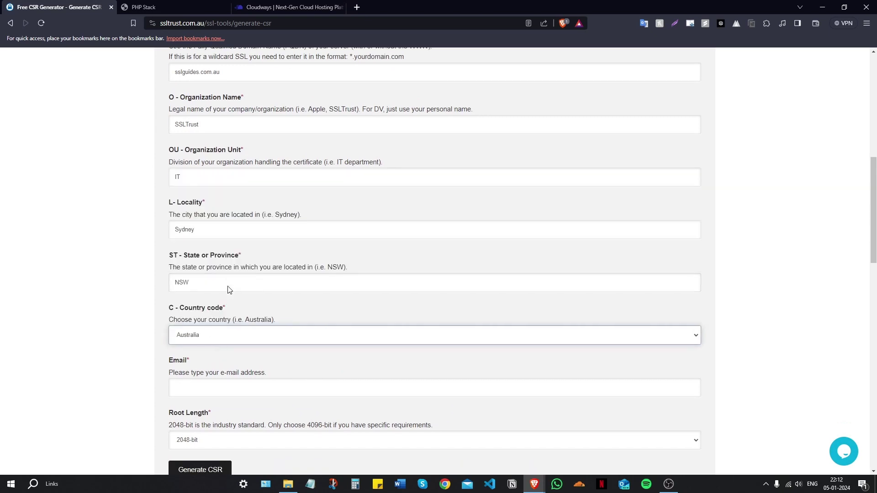
scroll(229, 288, "down", 3)
left_click(210, 236)
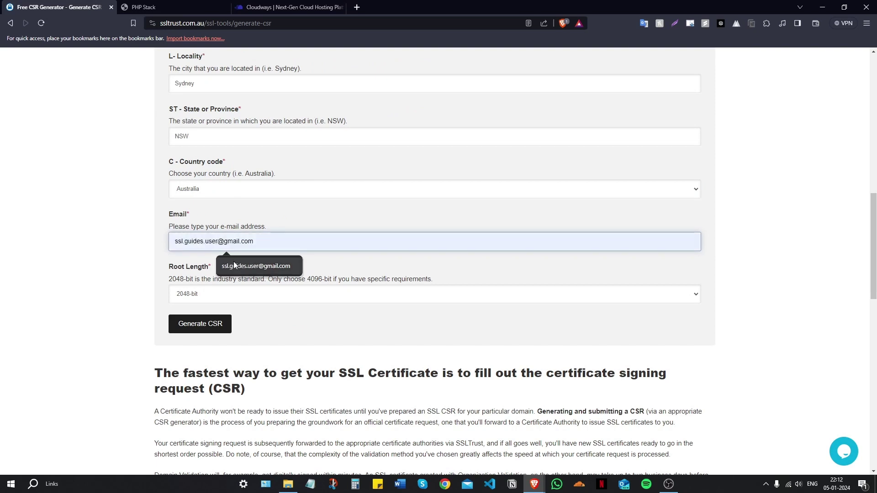
left_click(235, 262)
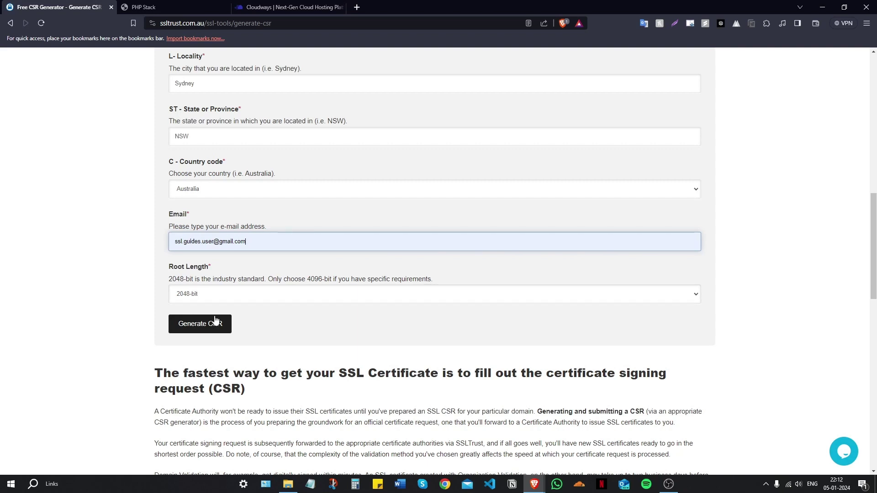
Generate the CSR and select the resulting private server key block
left_click(198, 325)
scroll(214, 315, "down", 7)
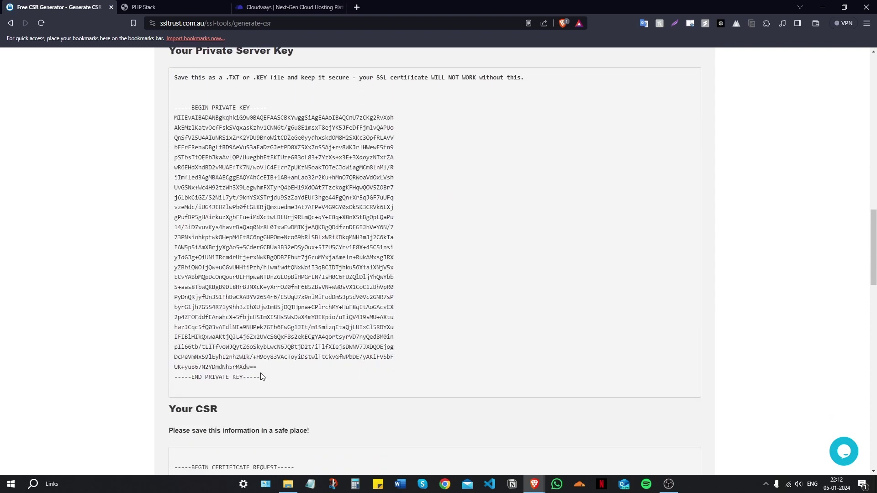
left_click_drag(270, 384, 166, 105)
scroll(217, 131, "down", 1)
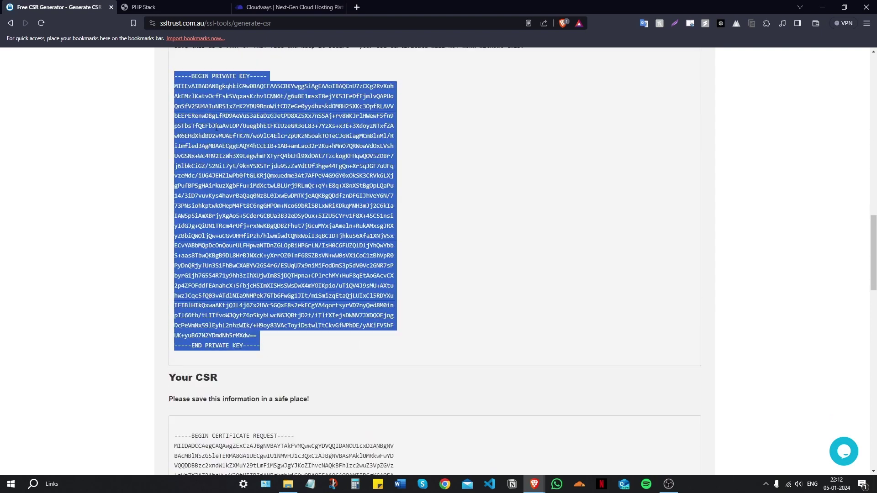
scroll(217, 131, "down", 7)
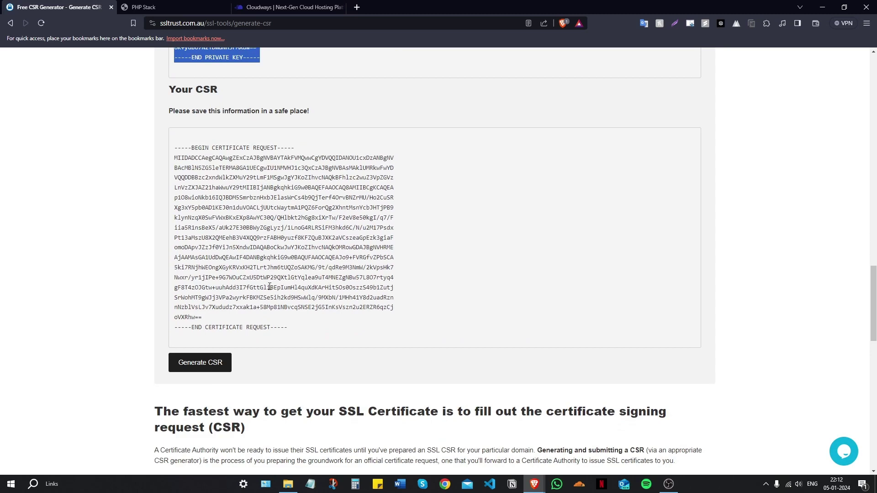
Select the full certificate signing request block, then clear the selection and review both outputs
left_click(310, 320)
left_click(796, 278)
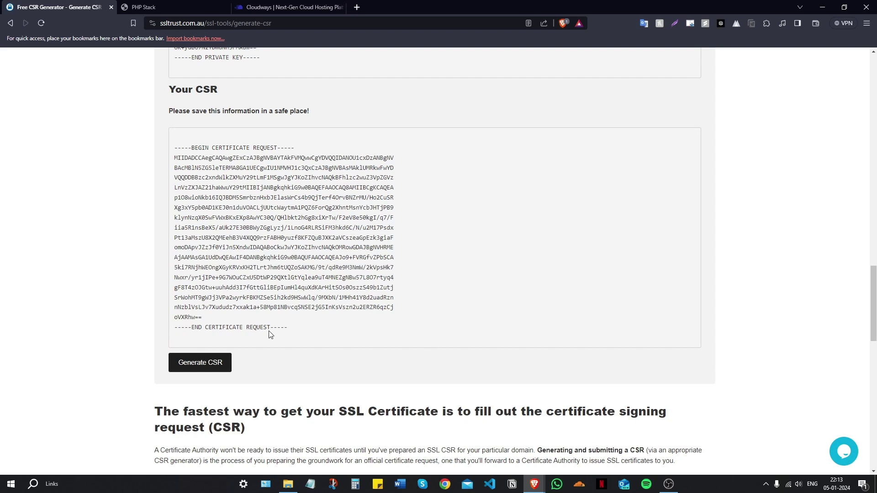
left_click_drag(292, 330, 169, 151)
scroll(614, 360, "up", 7)
left_click(760, 344)
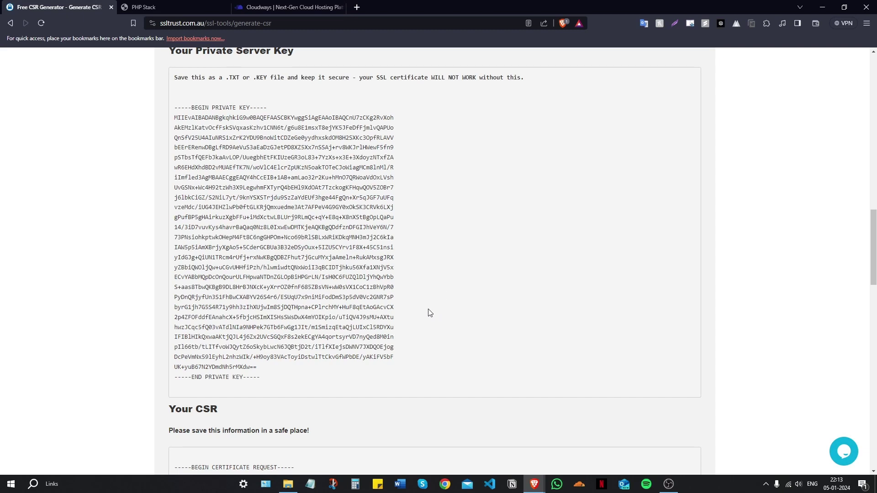
scroll(436, 308, "up", 10)
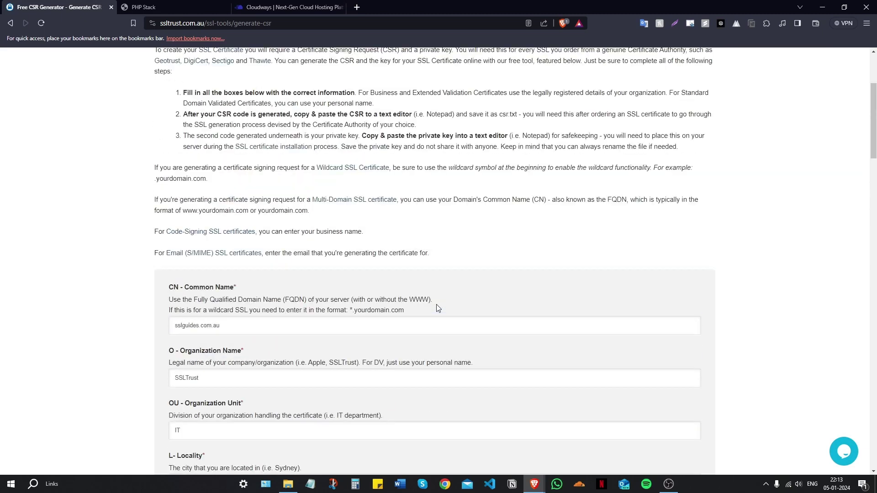
scroll(436, 308, "down", 8)
scroll(437, 308, "down", 7)
scroll(437, 308, "up", 5)
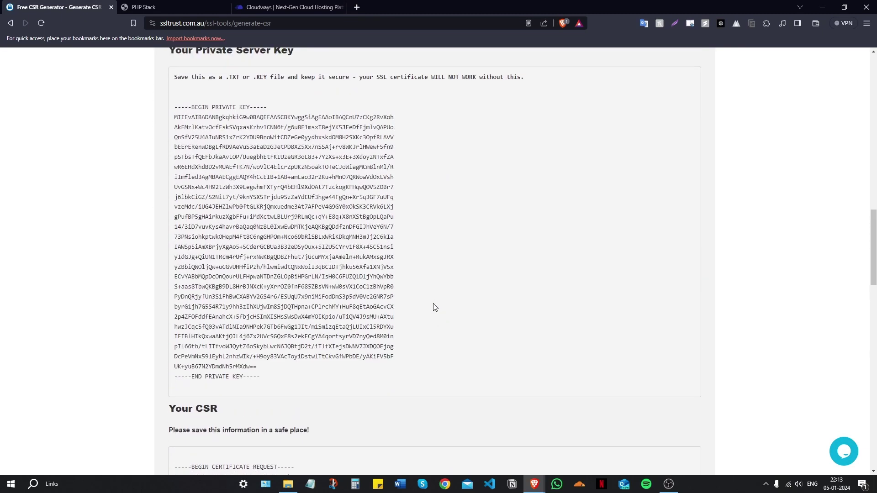
scroll(179, 149, "down", 3)
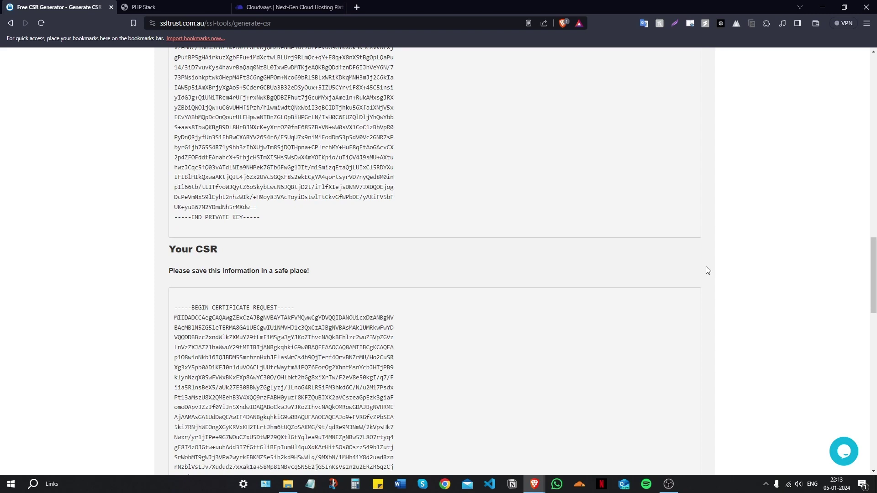
Load ssltrust.com.au in a new tab and drag that tab to the front of the tab strip
left_click(357, 7)
type("ssl")
key("Return")
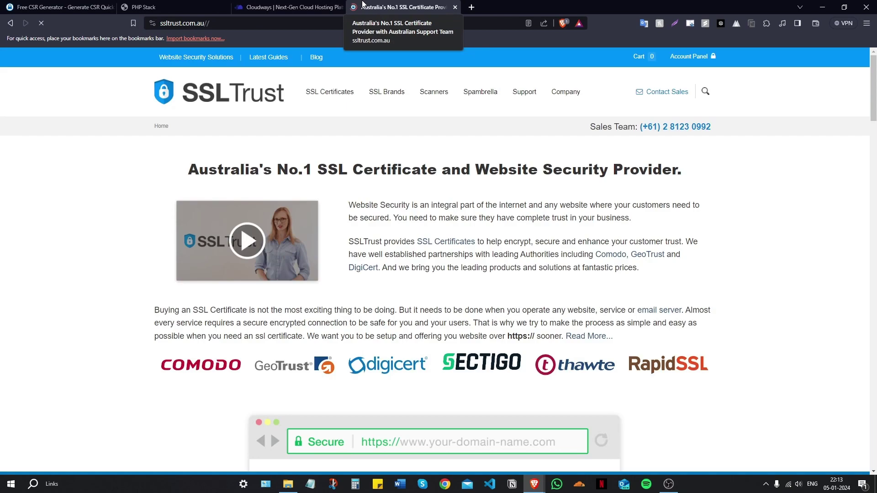
left_click_drag(292, 7, 114, 5)
left_click(402, 7)
left_click_drag(402, 6, 57, 7)
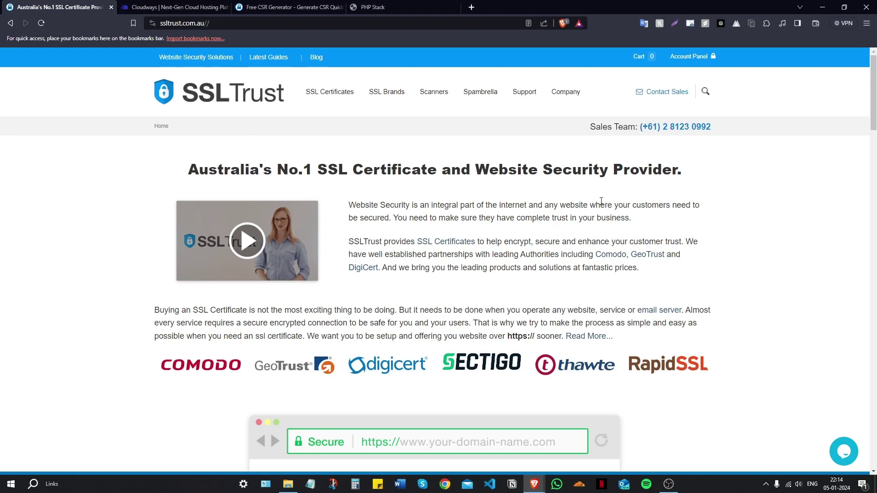
scroll(603, 214, "down", 5)
scroll(370, 245, "down", 2)
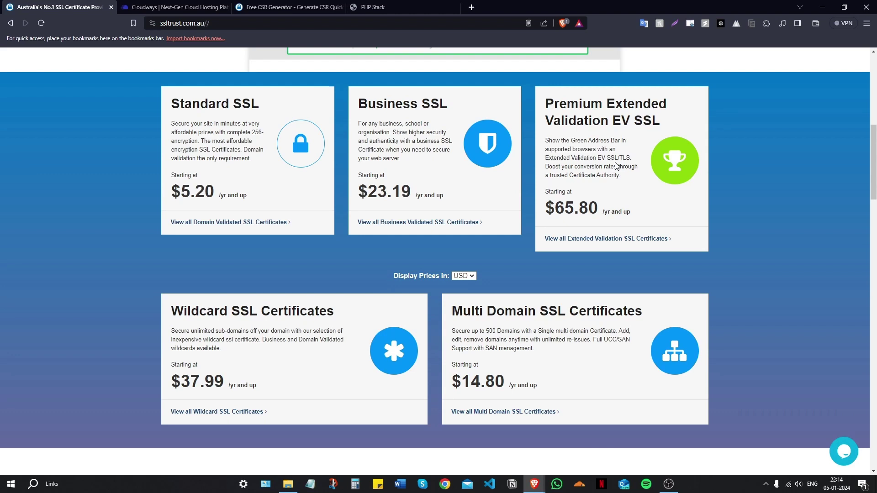
scroll(264, 332, "down", 2)
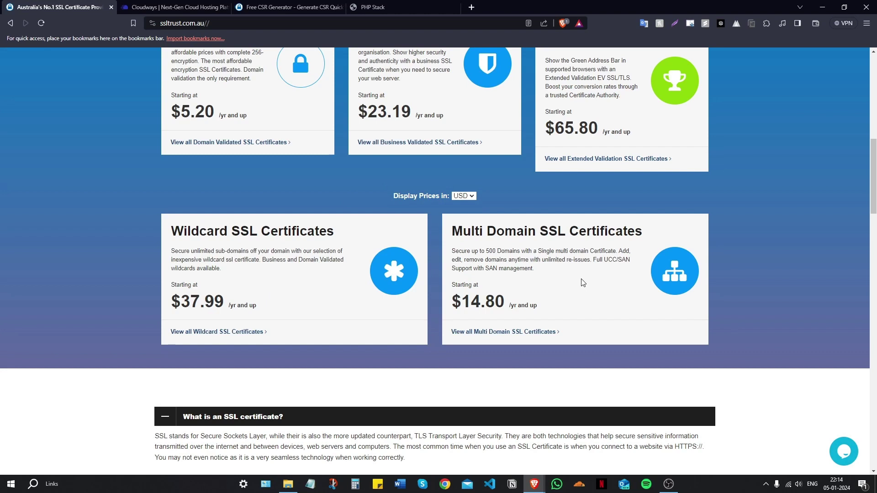
scroll(582, 282, "down", 3)
scroll(583, 282, "up", 3)
scroll(582, 283, "up", 2)
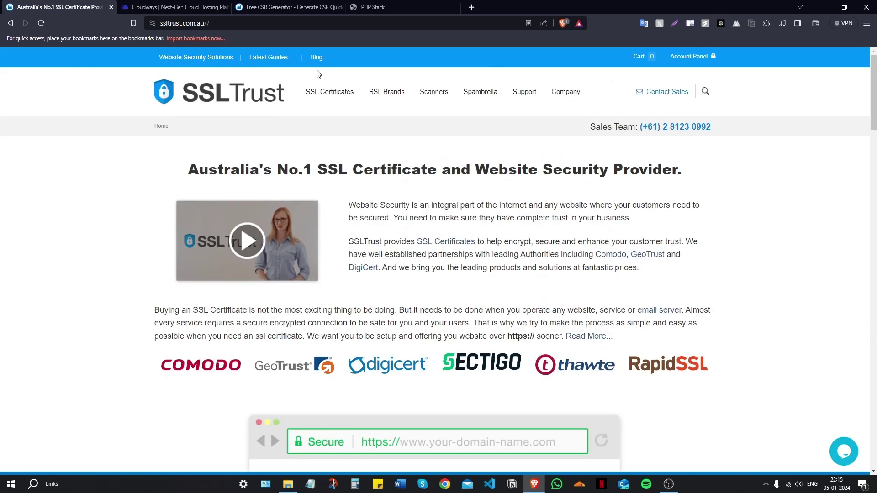
Buy a 1-year Comodo PositiveSSL from Standard SSL Certificates, reaching $10.81 USD at checkout review
mouse_move(330, 93)
left_click(333, 123)
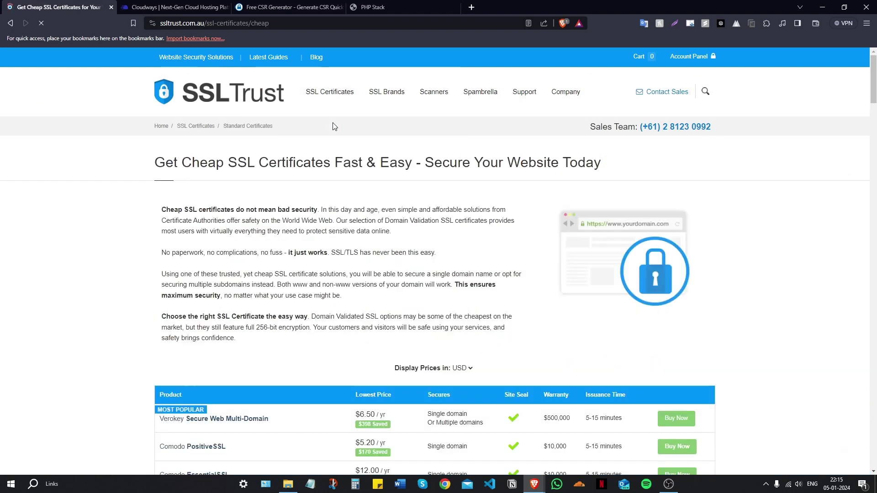
scroll(332, 127, "down", 2)
scroll(299, 185, "down", 2)
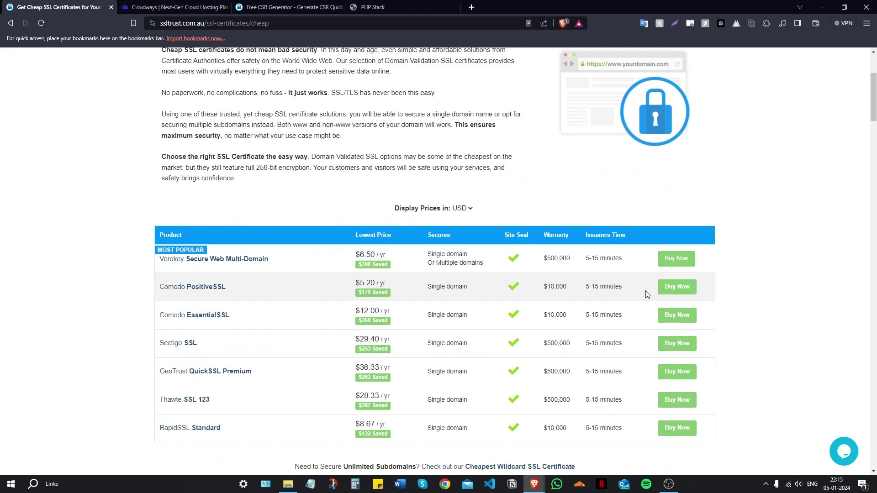
left_click(680, 287)
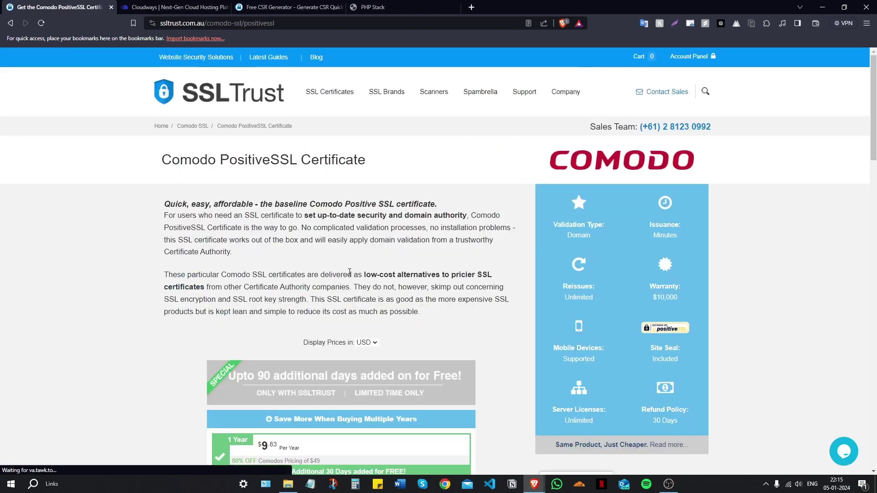
scroll(350, 273, "down", 5)
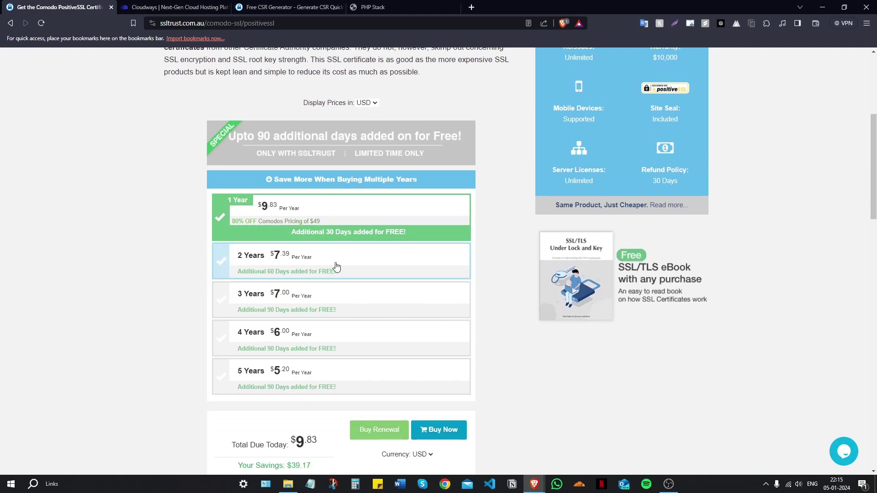
scroll(337, 267, "down", 2)
left_click(447, 356)
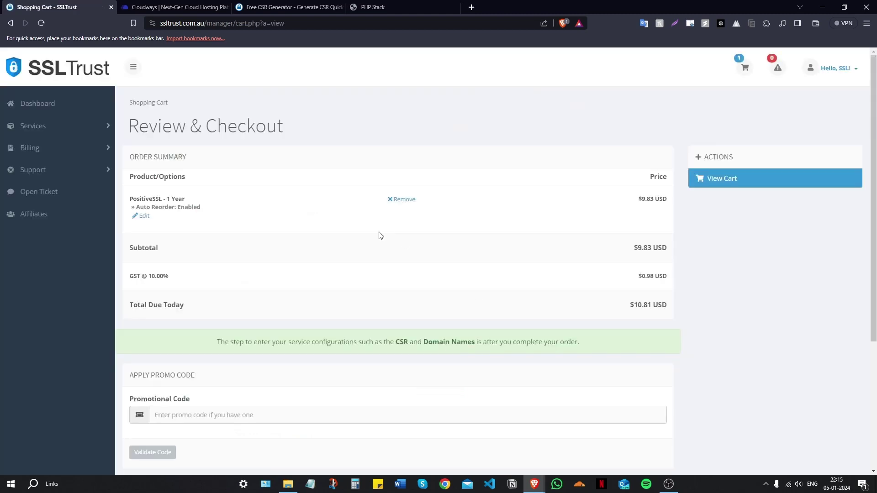
Check out choosing Purchase Order instead of PayPal, then go back to the client Dashboard
scroll(381, 236, "down", 4)
left_click(440, 316)
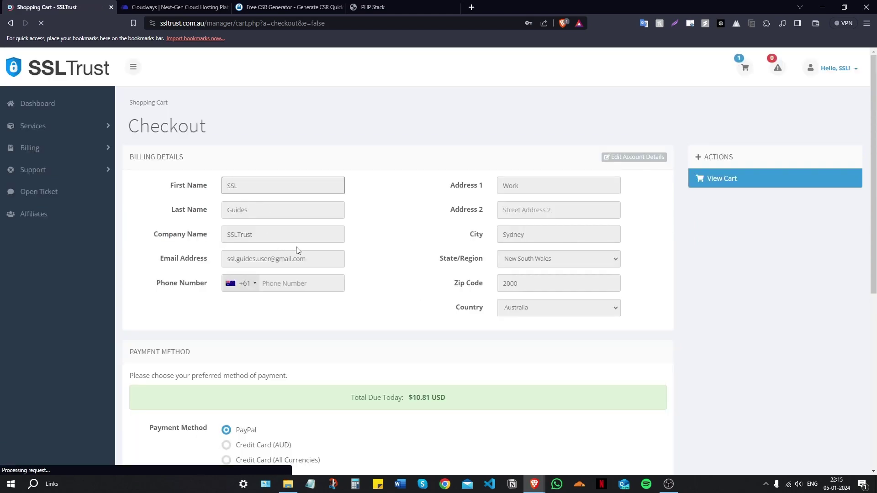
scroll(373, 223, "down", 3)
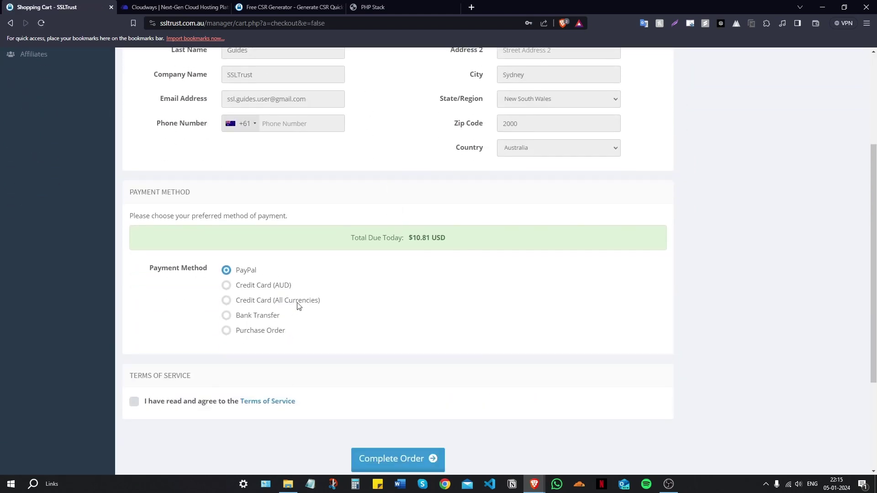
left_click(352, 338)
scroll(274, 352, "down", 2)
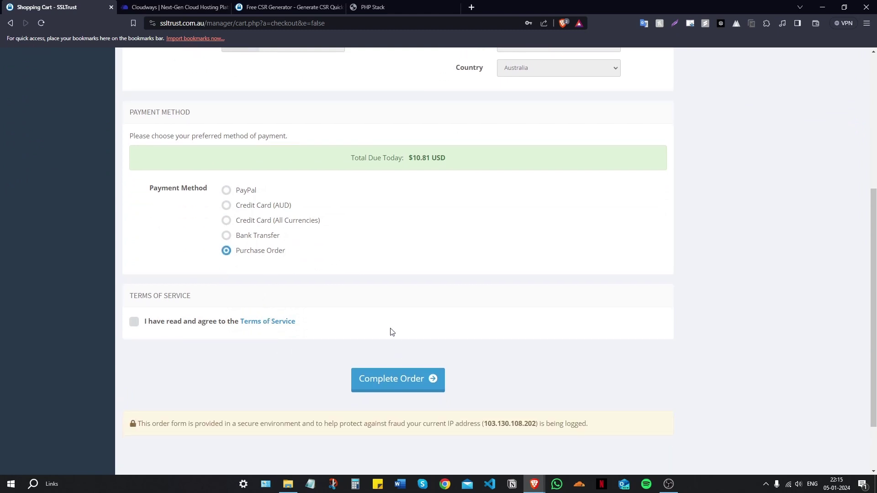
scroll(390, 333, "up", 5)
left_click(52, 102)
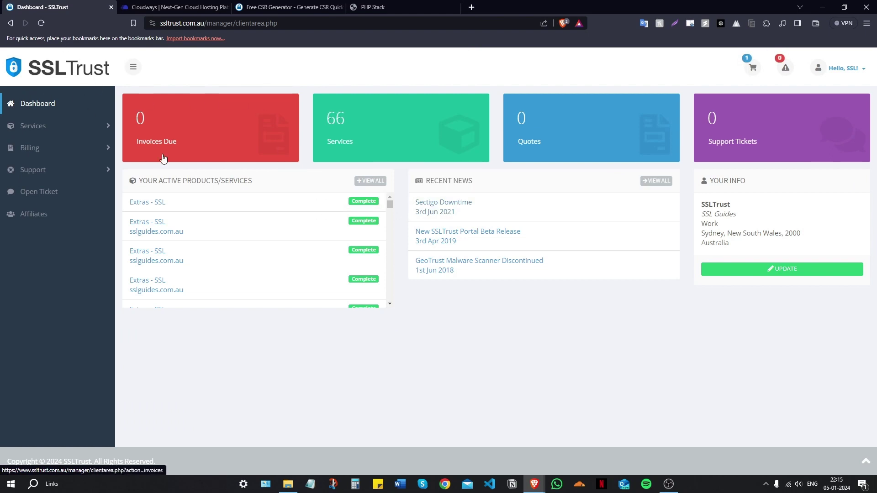
Open the first Extras - SSL service's Manage Product page awaiting configuration
left_click(176, 209)
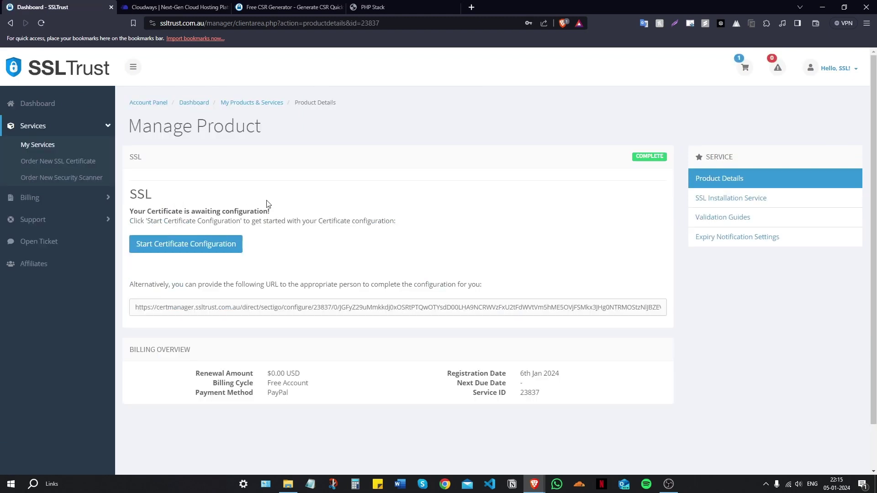
scroll(269, 203, "down", 2)
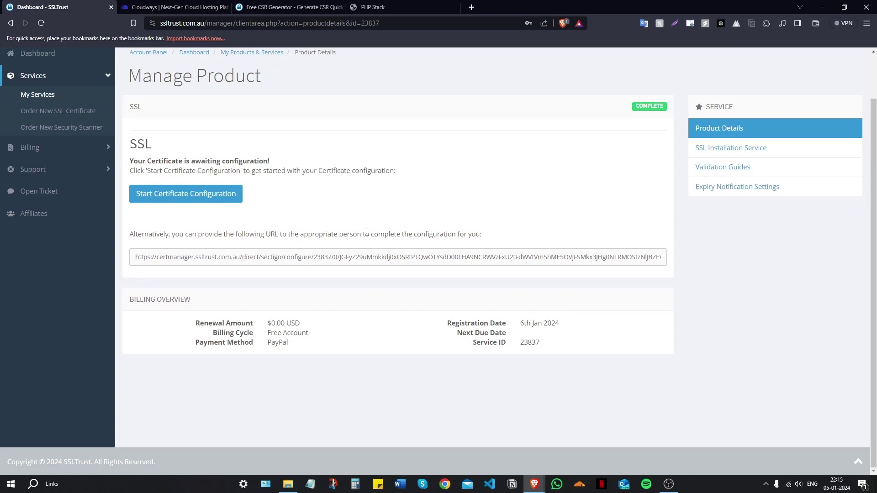
Copy the generated CSR from the CSR Generator page into the certificate's CSR box
left_click(178, 202)
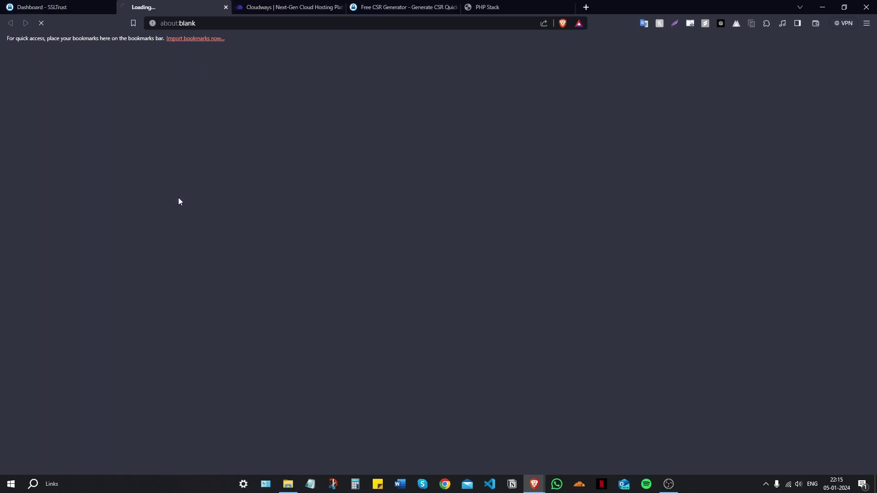
scroll(301, 108, "down", 5)
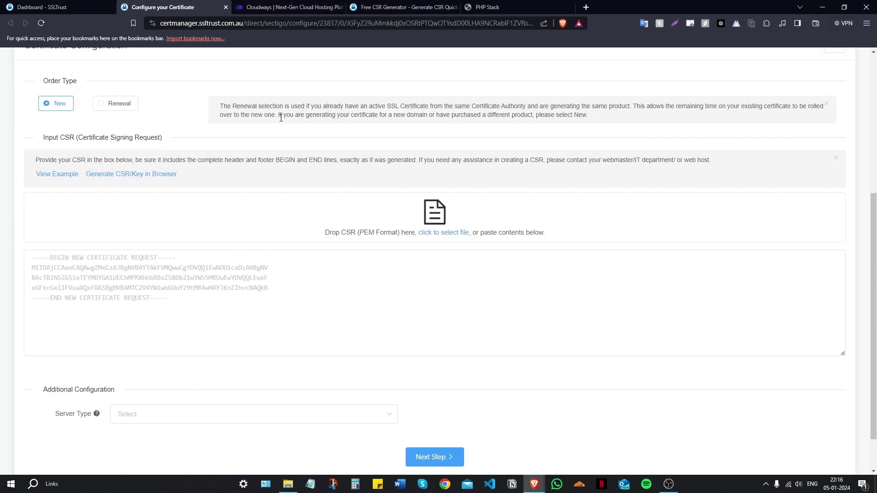
left_click(400, 6)
scroll(320, 146, "down", 3)
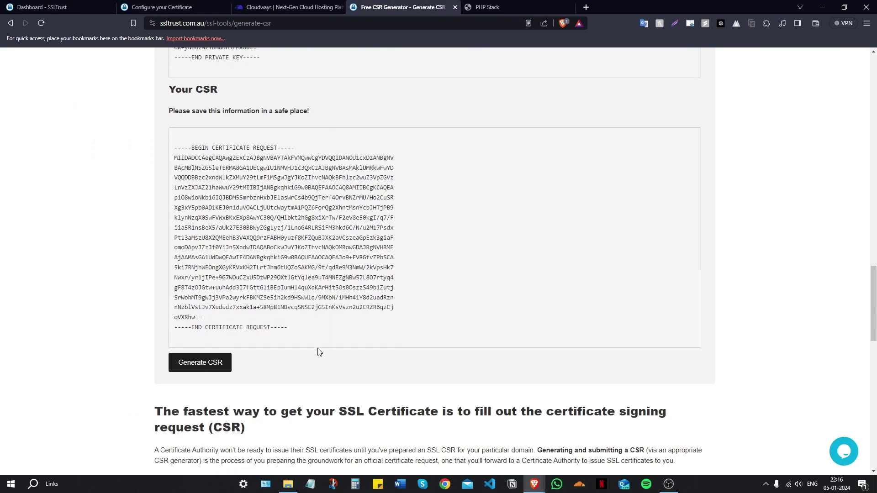
left_click_drag(297, 332, 172, 148)
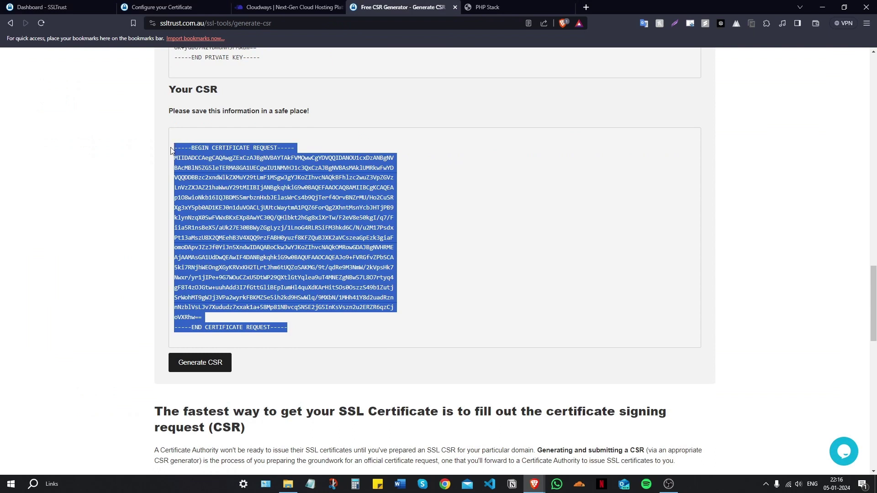
right_click(233, 219)
left_click(239, 225)
left_click(180, 9)
scroll(122, 247, "down", 1)
right_click(131, 246)
left_click(133, 304)
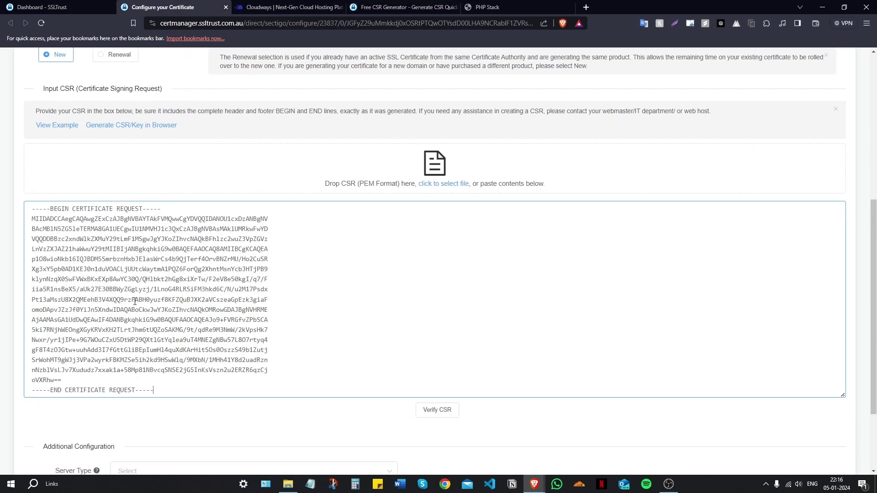
Verify the sslguides.com.au CSR, set the server type to Apache, and continue
scroll(458, 352, "down", 2)
left_click(444, 332)
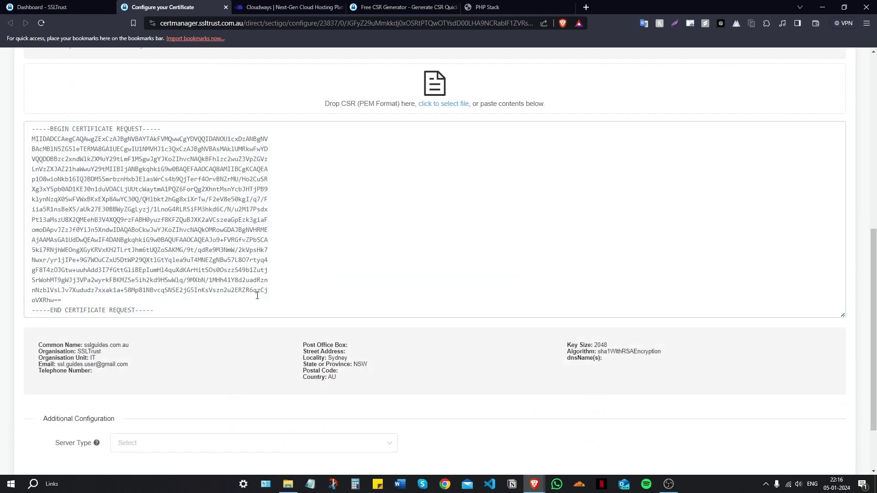
scroll(262, 286, "down", 2)
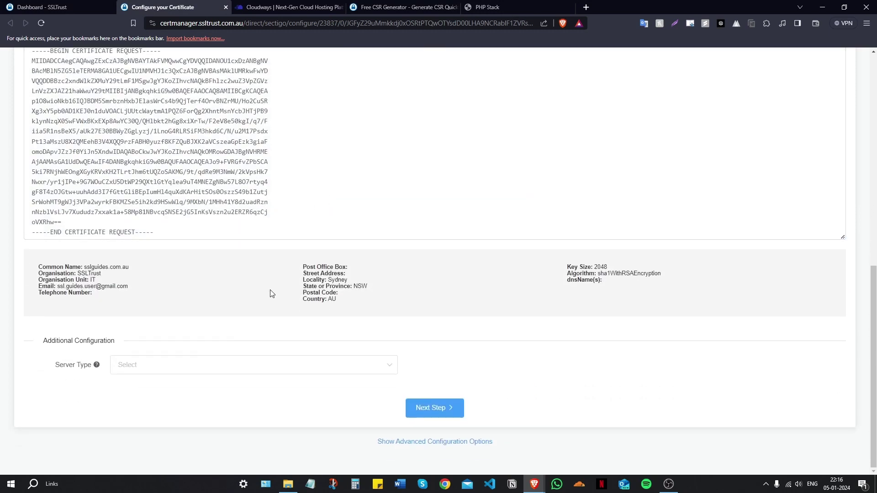
left_click(186, 367)
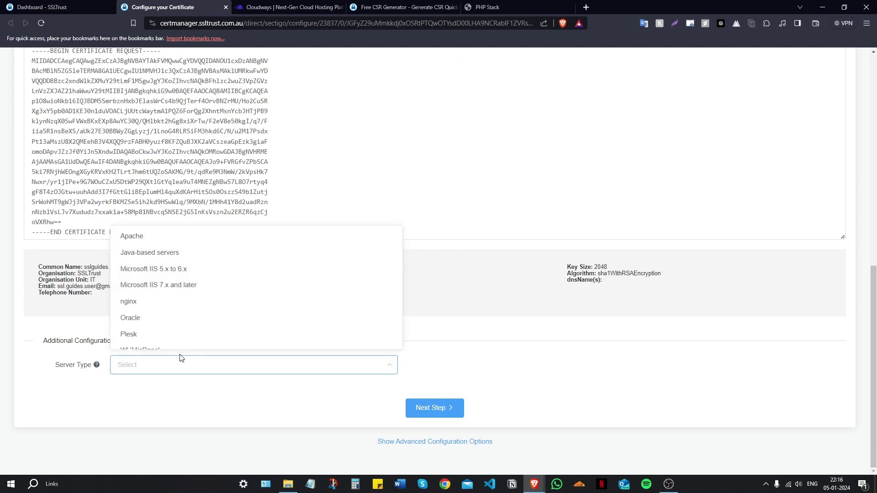
left_click(158, 237)
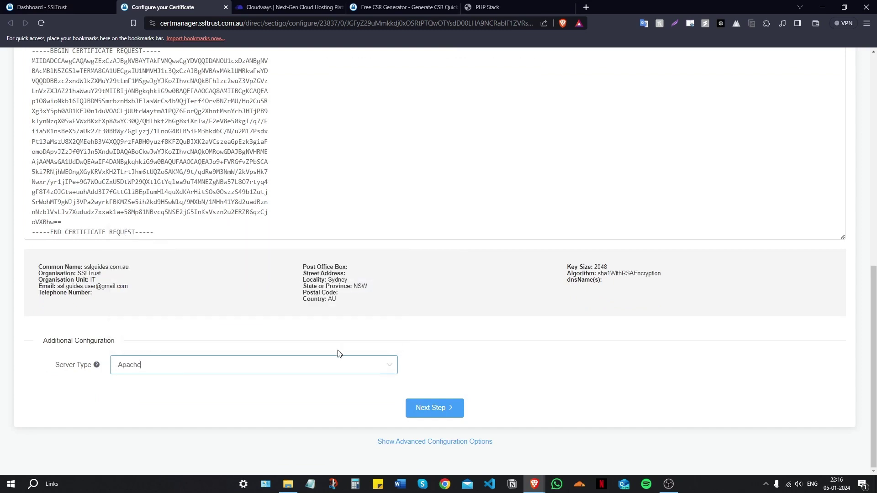
left_click(432, 408)
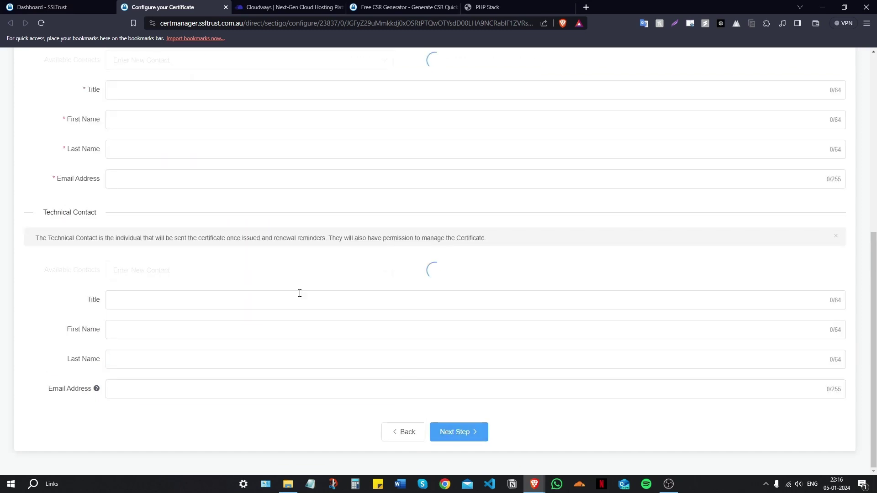
Fill in the admin contact's title, first name, last name and e-mail address
left_click(139, 176)
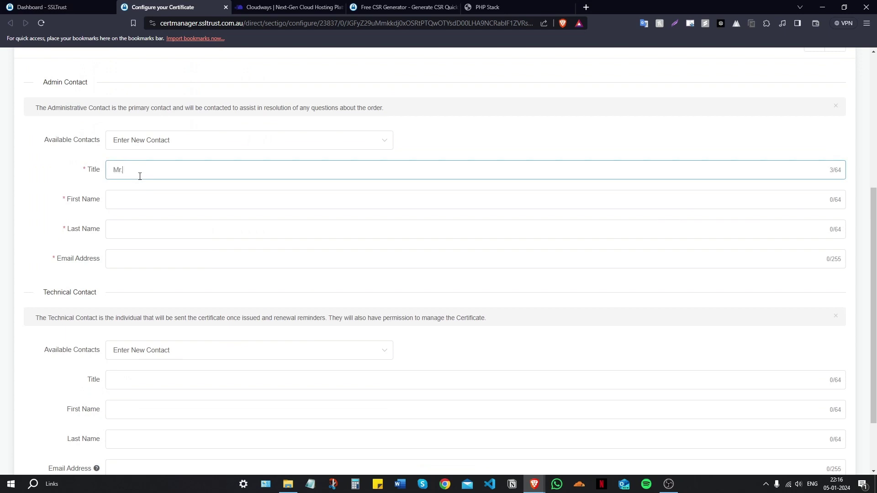
key("Tab")
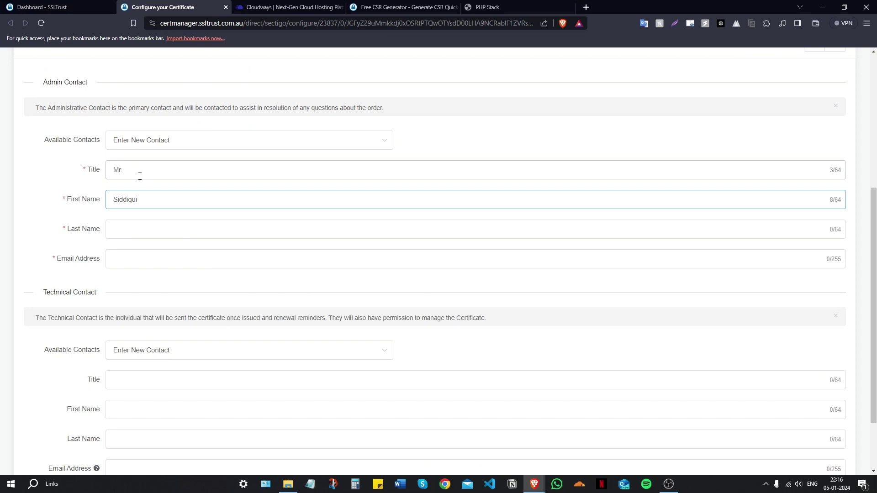
key("Tab")
type("Ahsan")
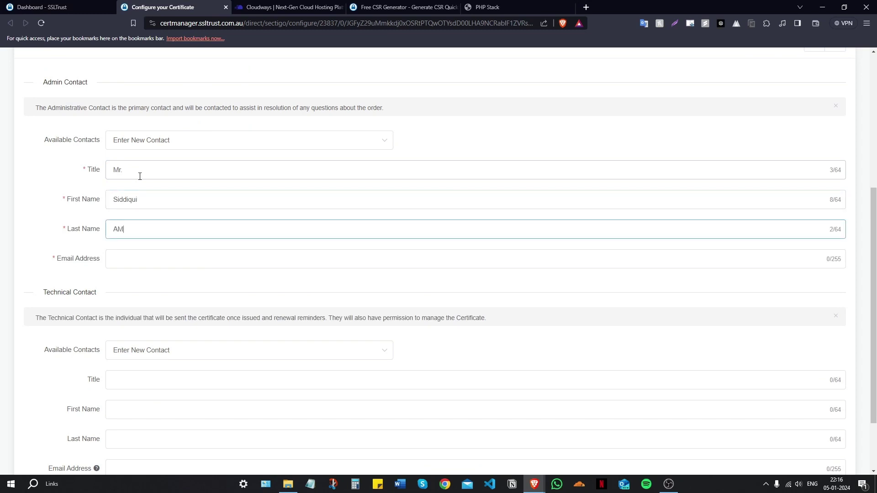
key("BackSpace")
key("BackSpace")
key("BackSpace")
key("BackSpace")
key("Tab")
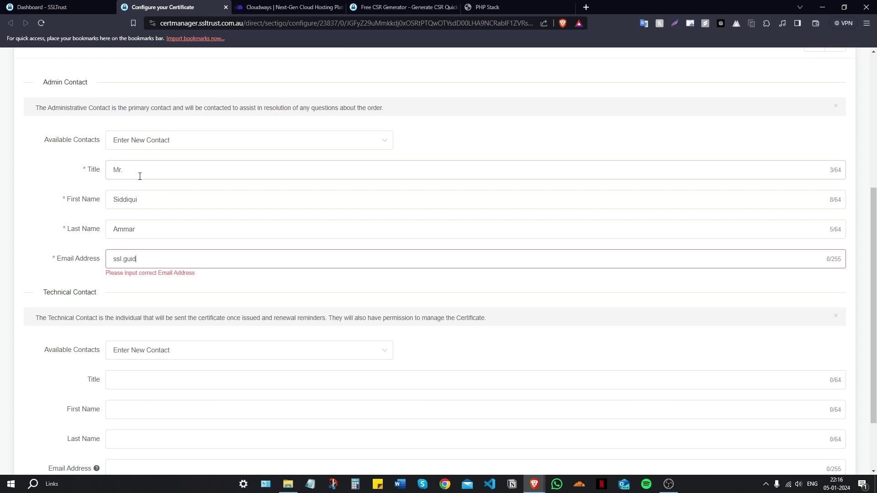
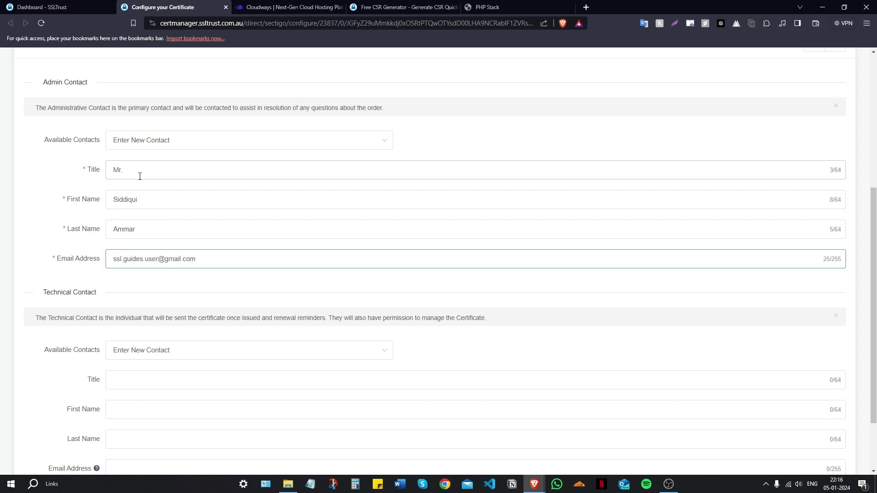
Set the technical contact to Use Admin Contact and proceed to domain validation
scroll(183, 224, "down", 2)
left_click(165, 273)
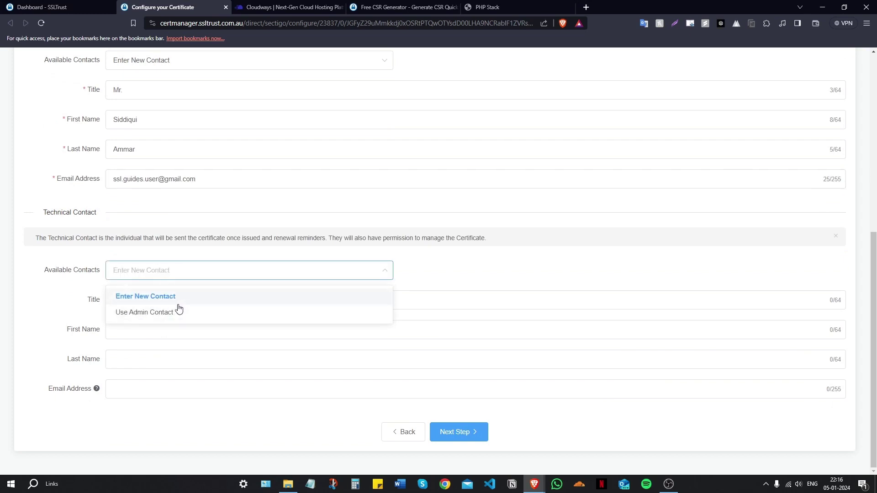
left_click(84, 315)
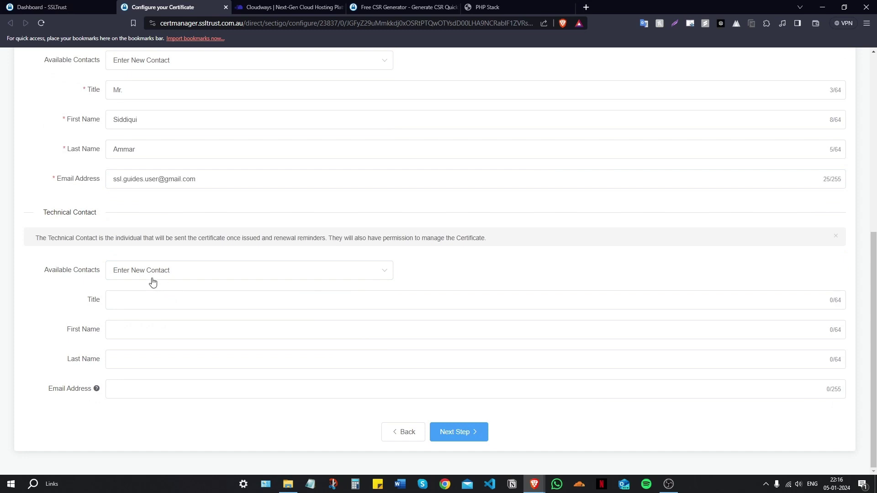
left_click(155, 276)
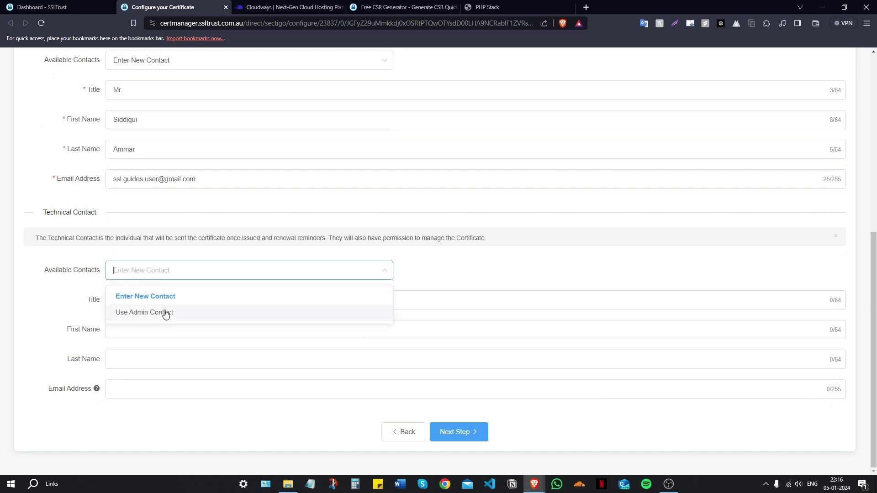
left_click(166, 314)
left_click(468, 431)
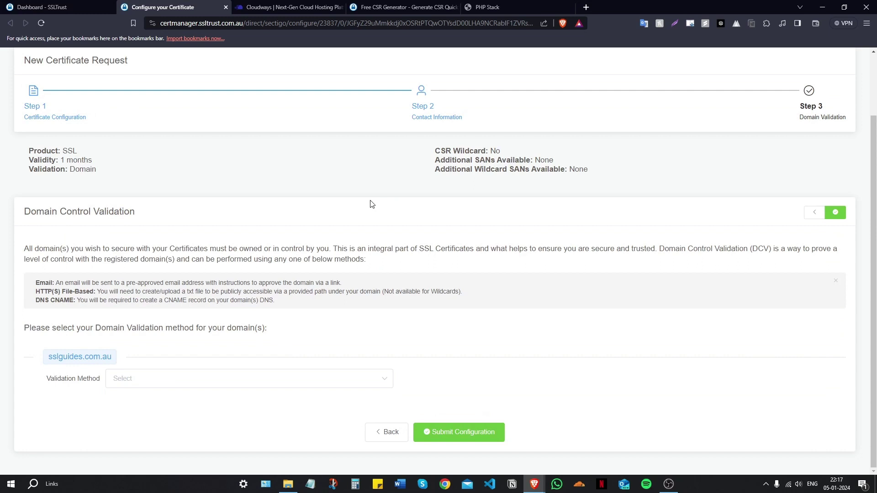
Set the validation method to Email and review the domain's approver e-mail addresses
key("alt")
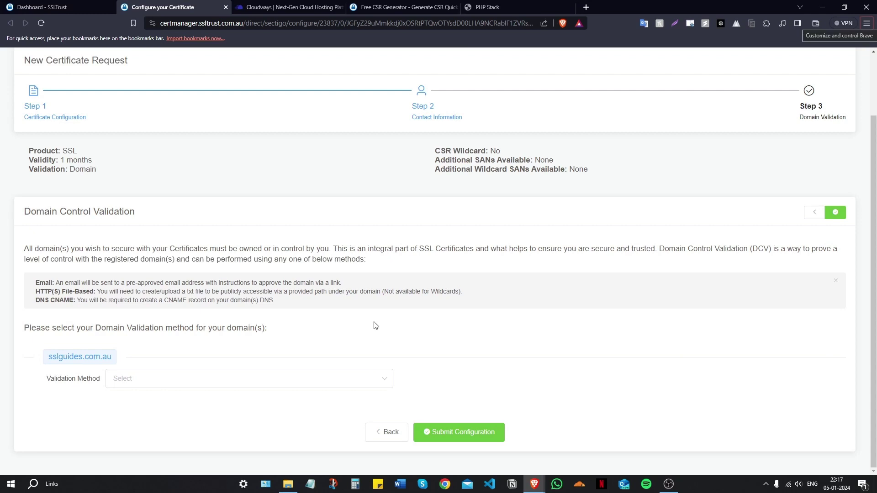
scroll(373, 323, "up", 2)
scroll(352, 146, "down", 2)
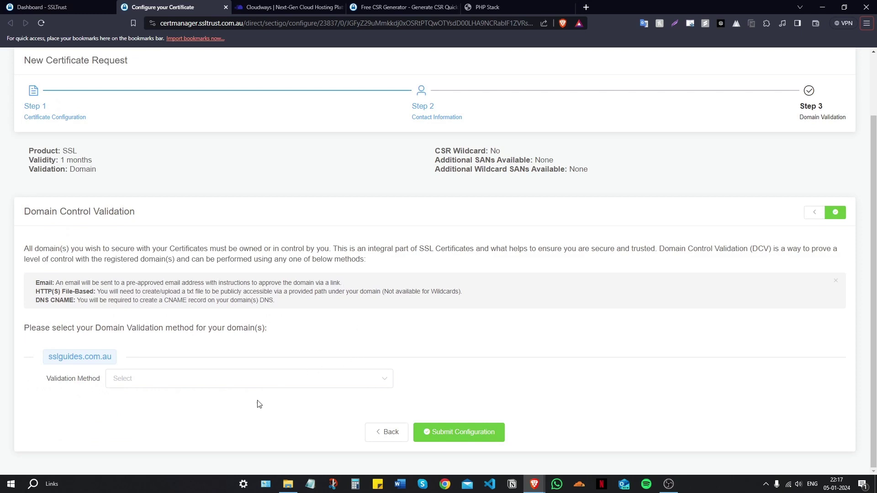
left_click(272, 376)
left_click(224, 316)
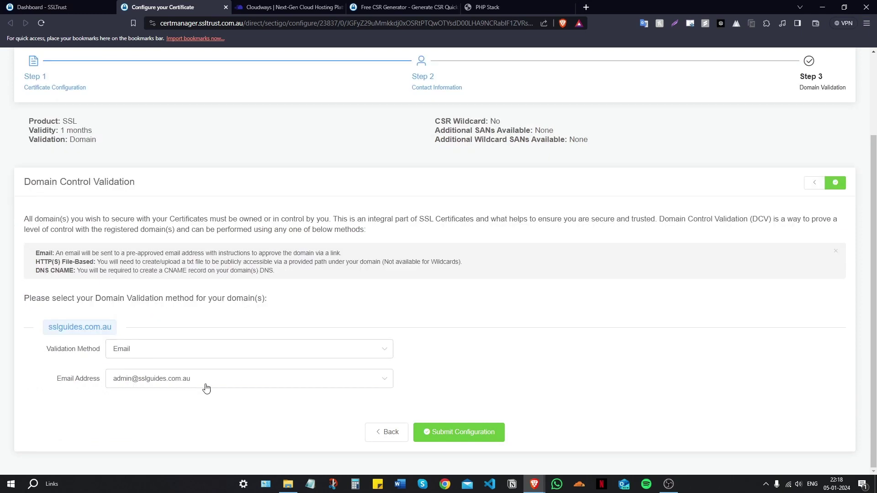
left_click(175, 348)
left_click(178, 349)
left_click(183, 354)
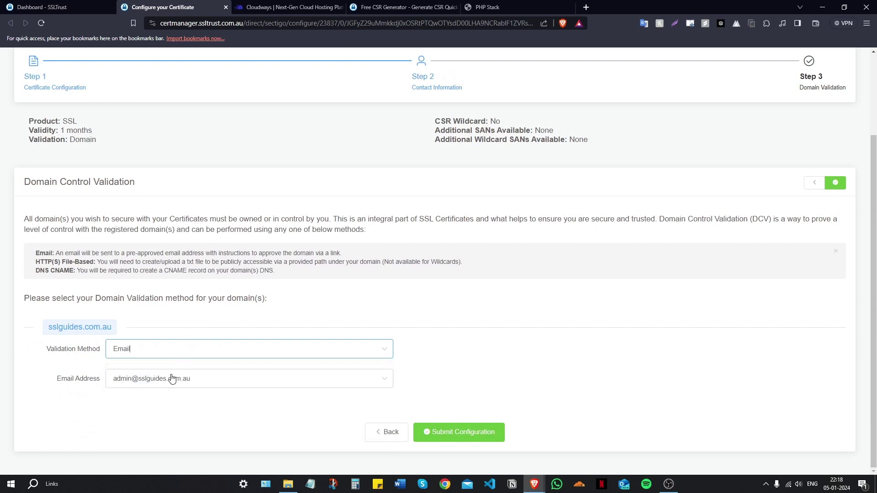
left_click(172, 379)
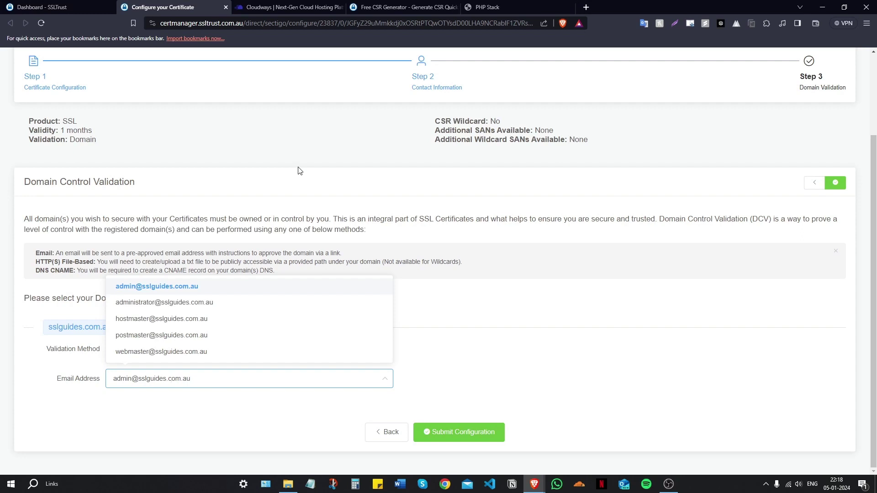
left_click(299, 171)
Switch validation to HTTP File and examine the /.well-known/pki-validation/ file name and contents
left_click(165, 349)
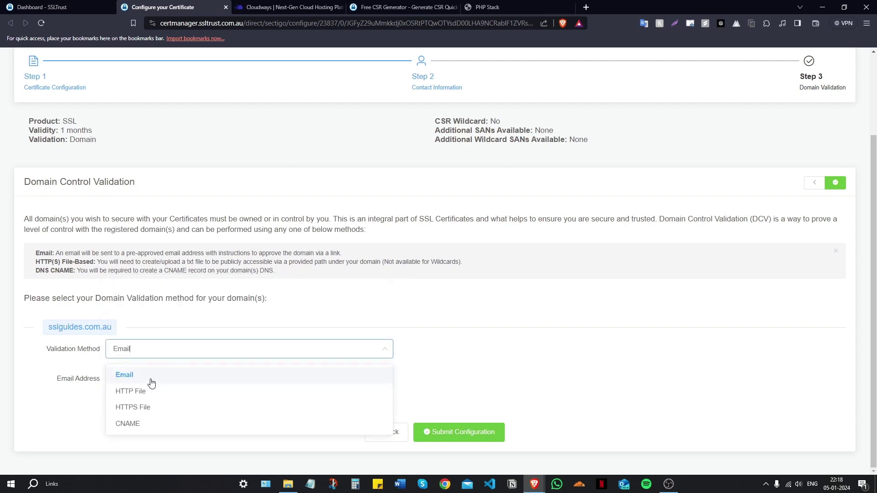
left_click(155, 392)
scroll(212, 251, "down", 2)
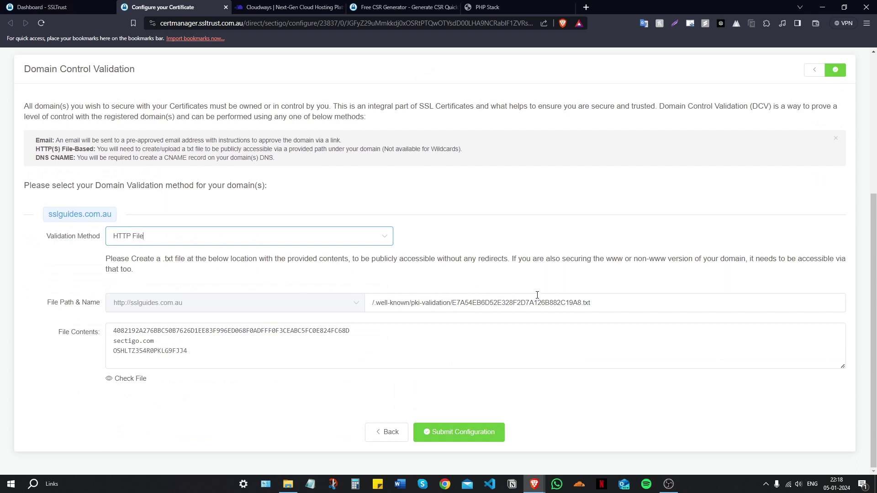
left_click_drag(580, 302, 452, 306)
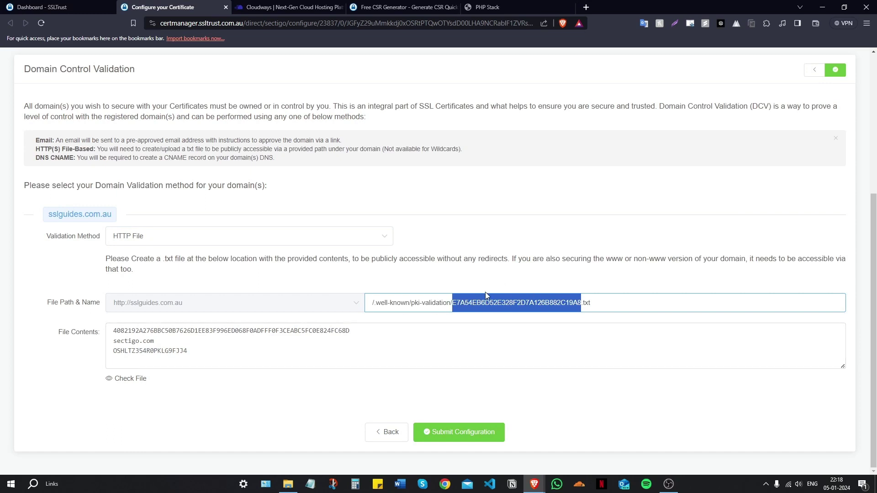
left_click_drag(234, 350, 101, 333)
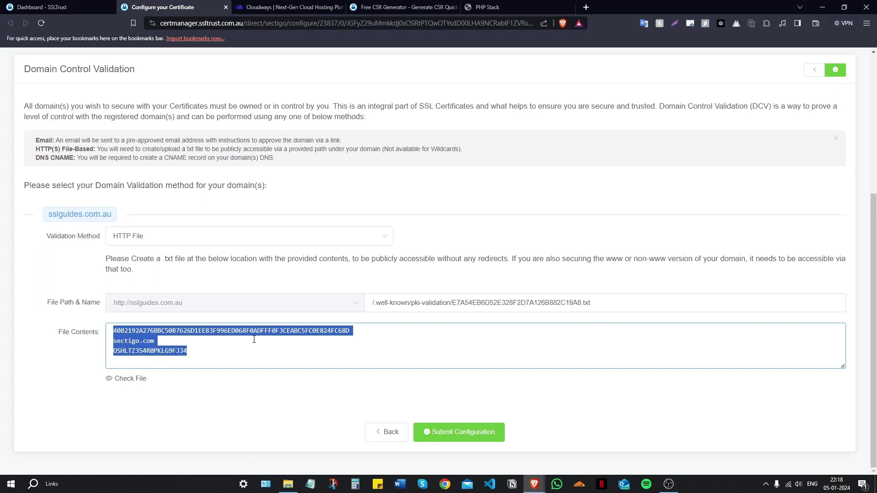
left_click_drag(451, 303, 374, 304)
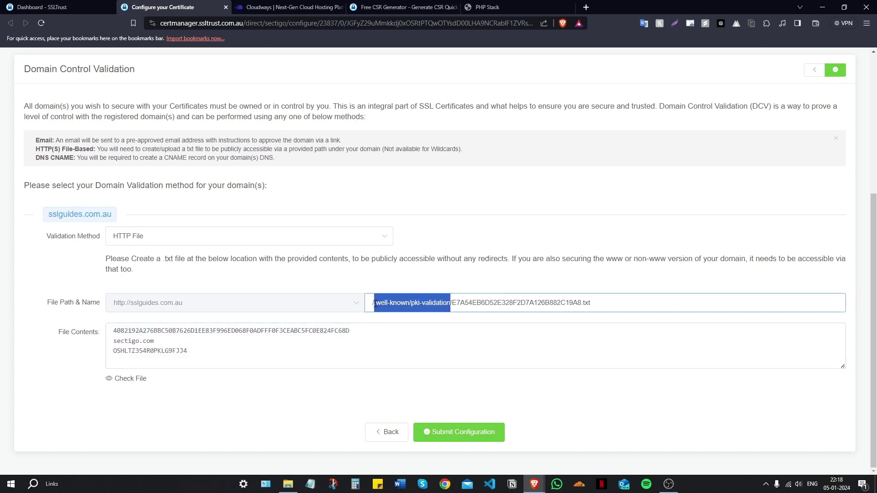
left_click(410, 276)
left_click_drag(451, 303, 371, 304)
left_click(385, 288)
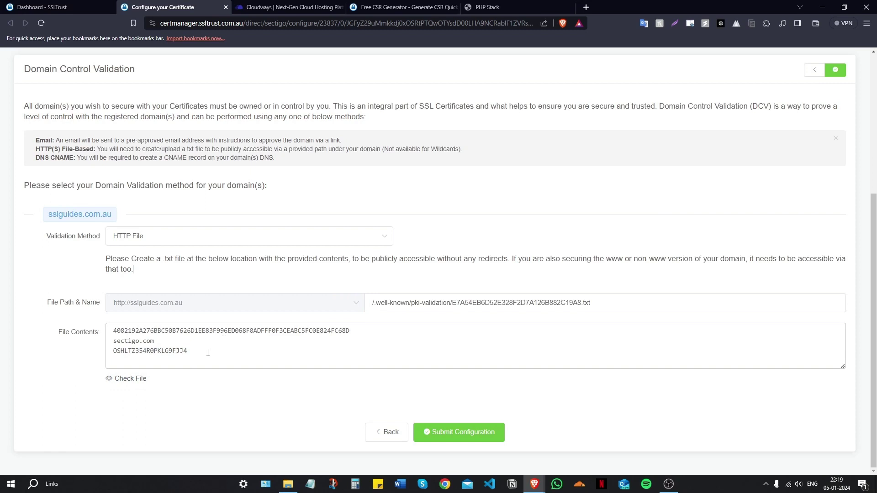
Choose CNAME validation and open the ClouDNS records for sslguides.com.au in a new tab
left_click(151, 236)
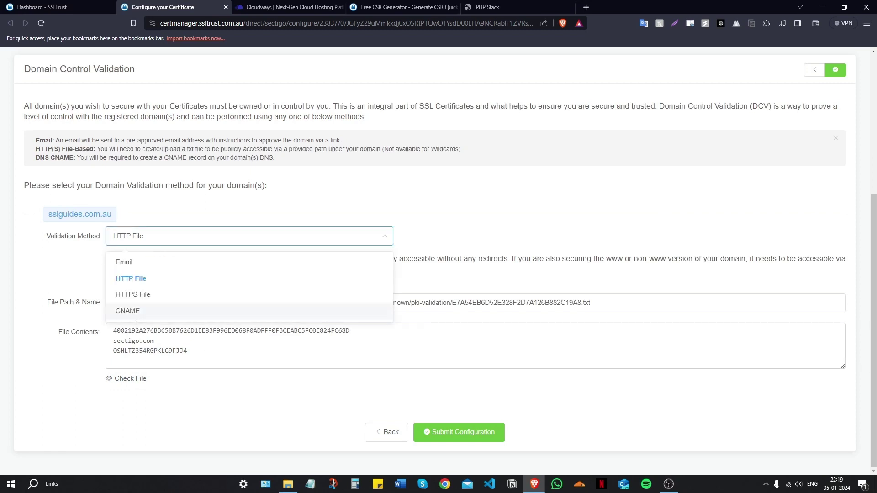
left_click(141, 314)
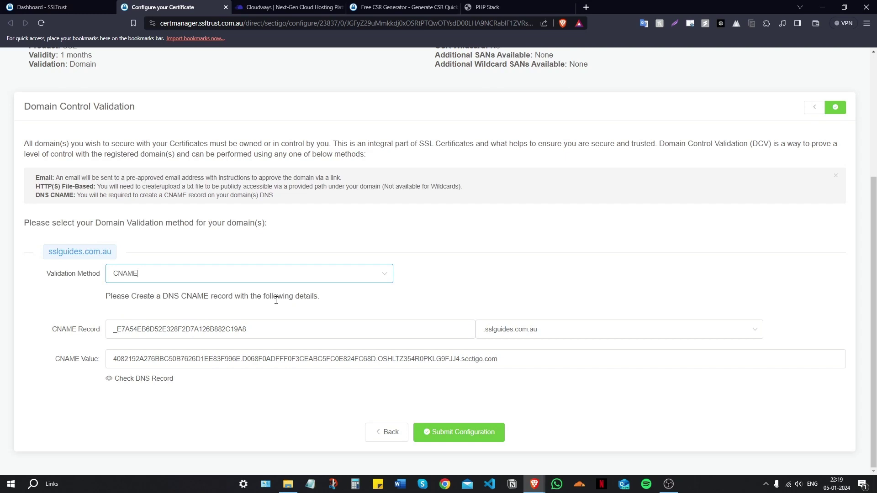
left_click(586, 7)
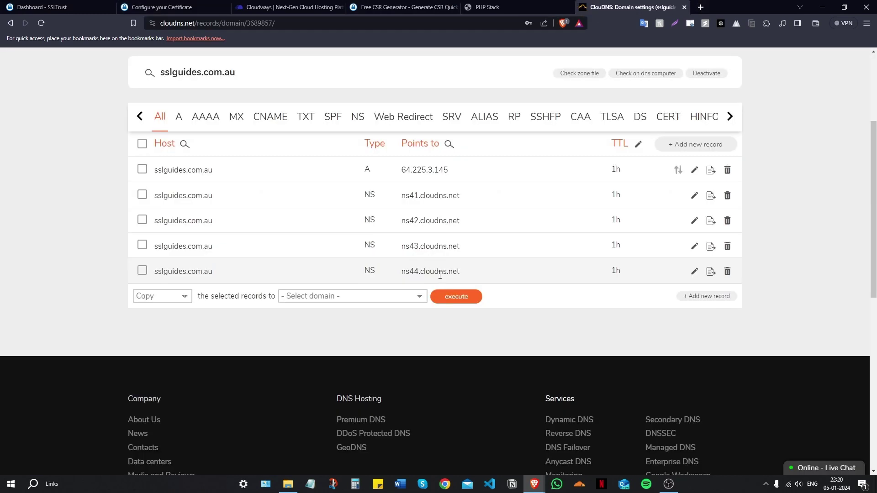
scroll(440, 276, "up", 2)
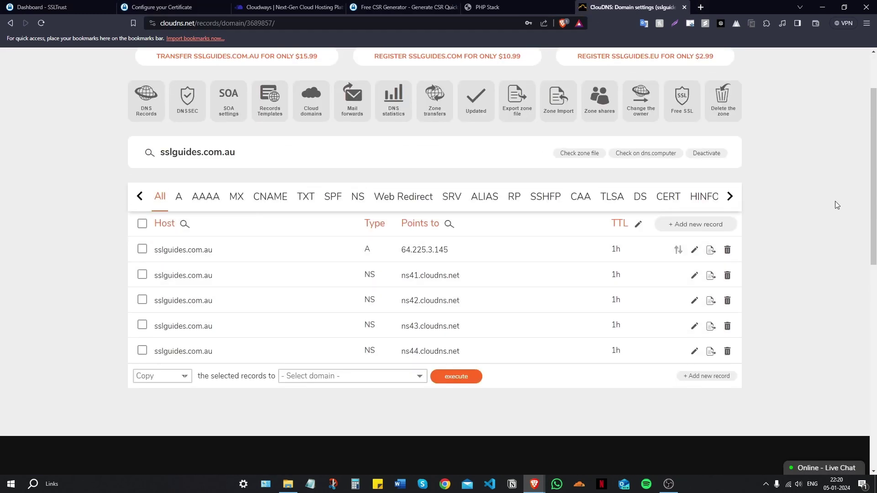
Start a new CNAME record in ClouDNS with SSLTrust's validation host name as Host
left_click(698, 224)
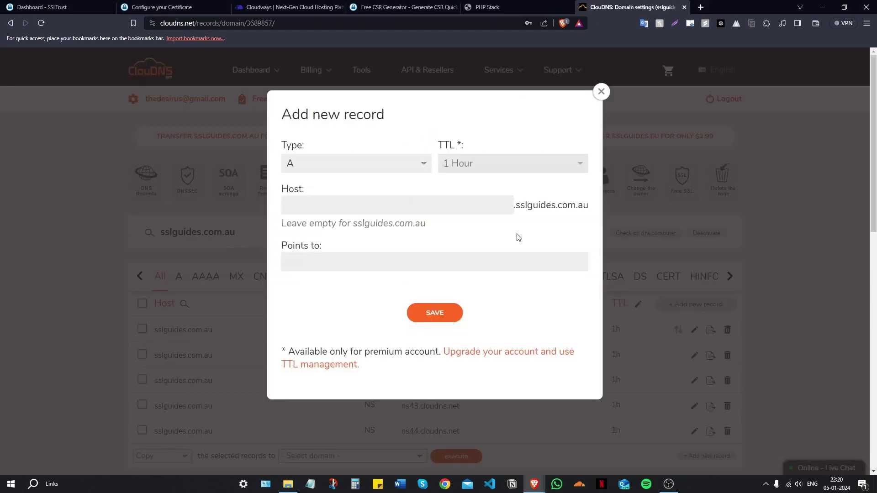
left_click(331, 162)
left_click(333, 217)
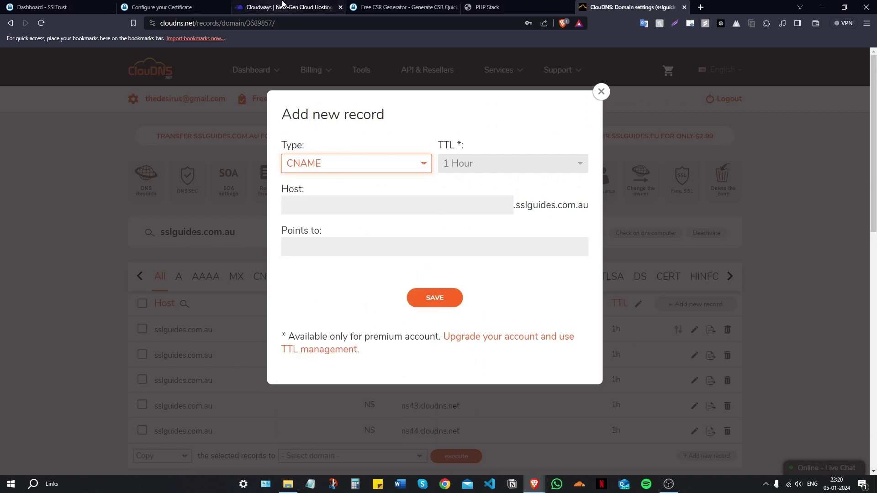
left_click(155, 7)
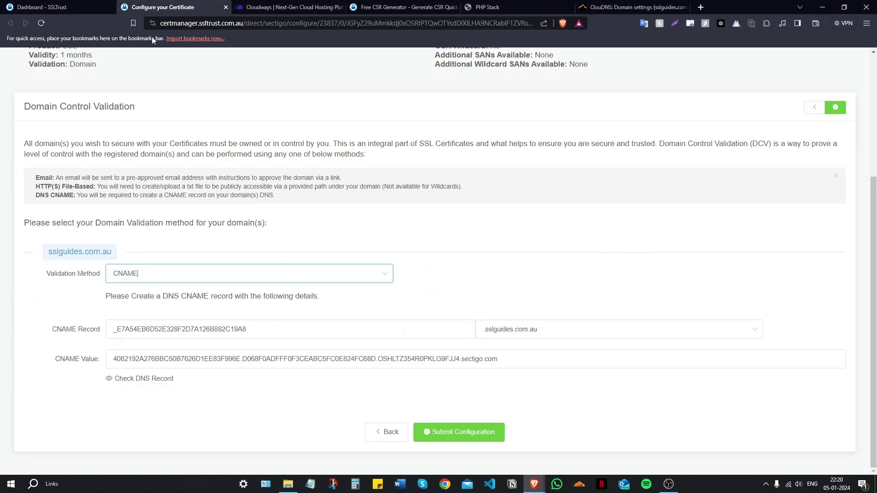
left_click_drag(266, 325, 87, 325)
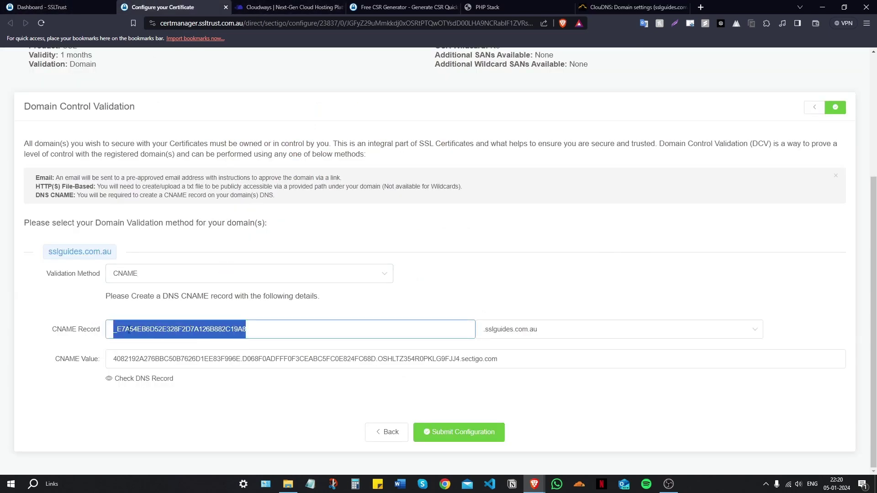
right_click(180, 331)
left_click(184, 337)
left_click(632, 7)
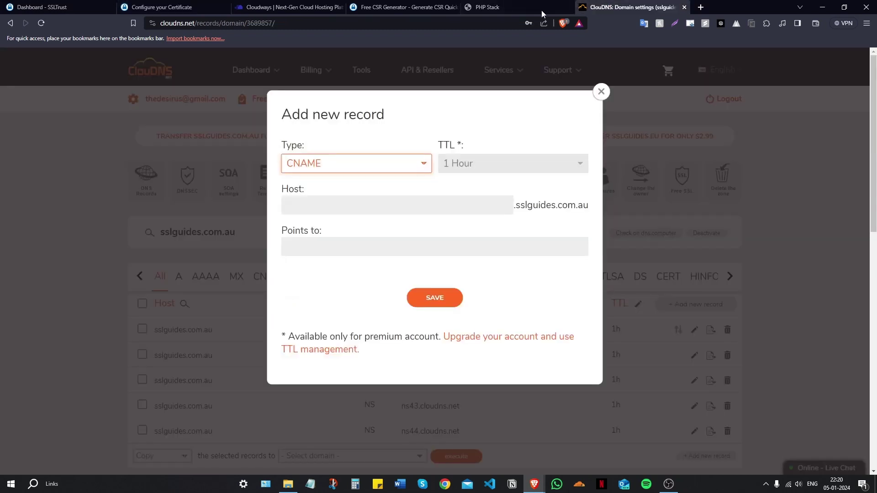
right_click(342, 205)
left_click(363, 266)
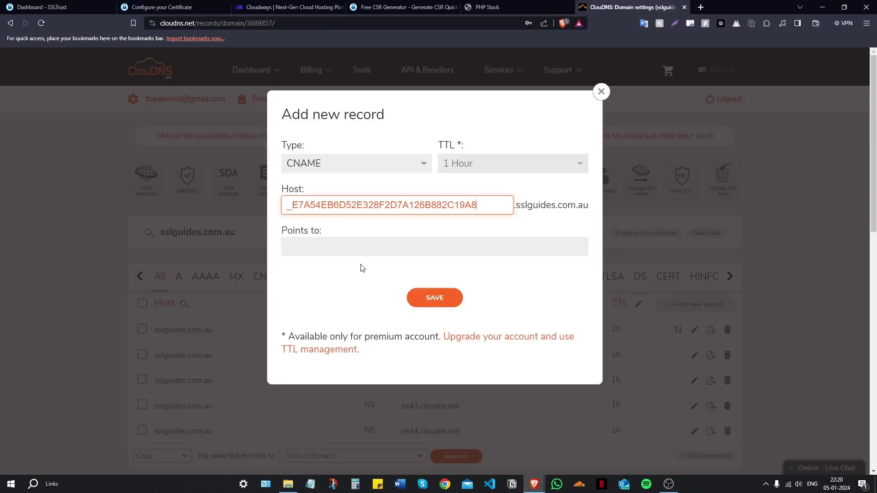
Fill Points to with the sectigo.com CNAME value and save the record
left_click(137, 7)
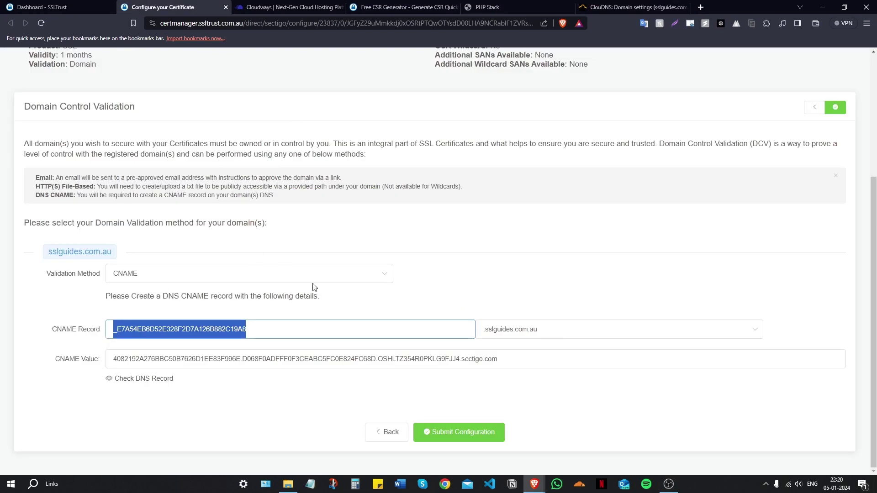
left_click_drag(500, 358, 83, 328)
right_click(132, 350)
left_click(143, 355)
left_click(596, 6)
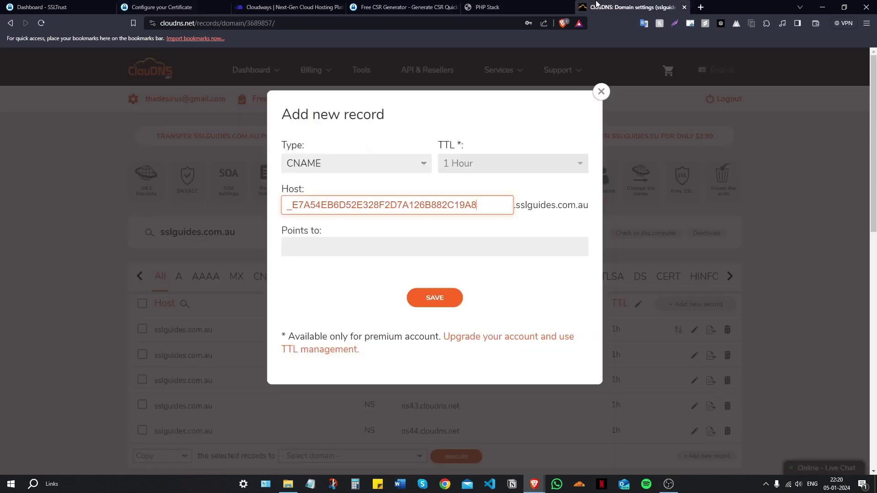
right_click(365, 250)
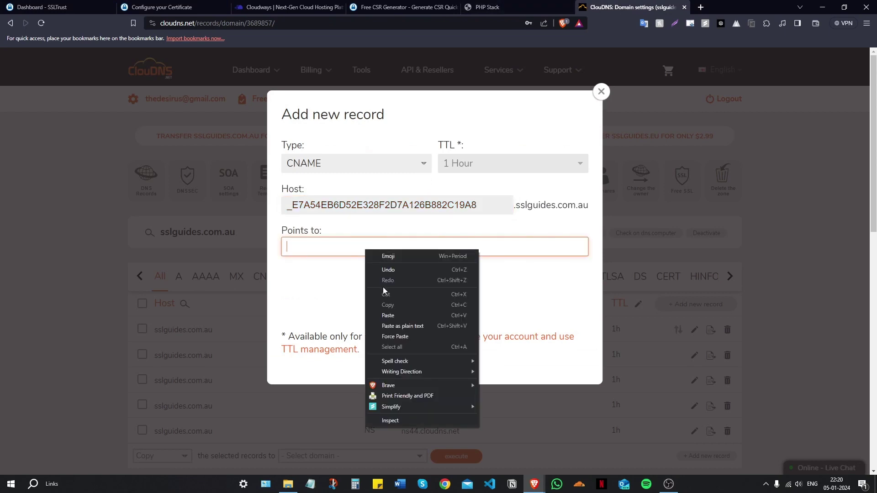
left_click(393, 315)
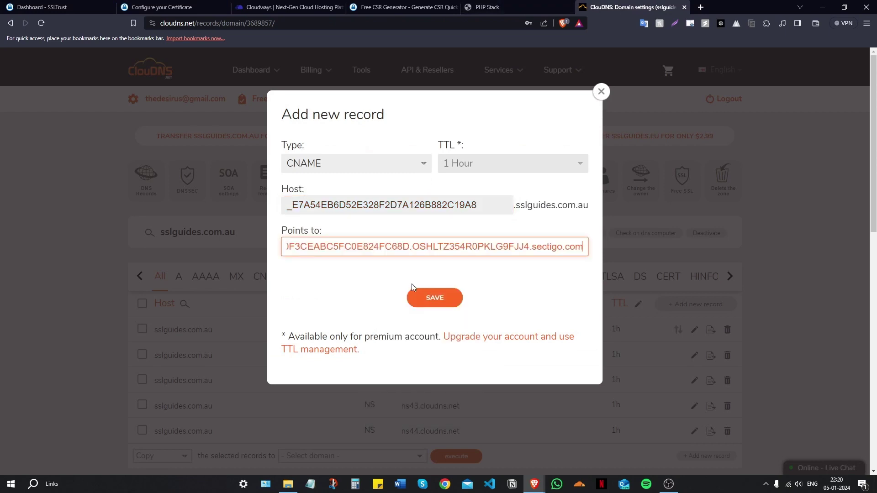
left_click(433, 303)
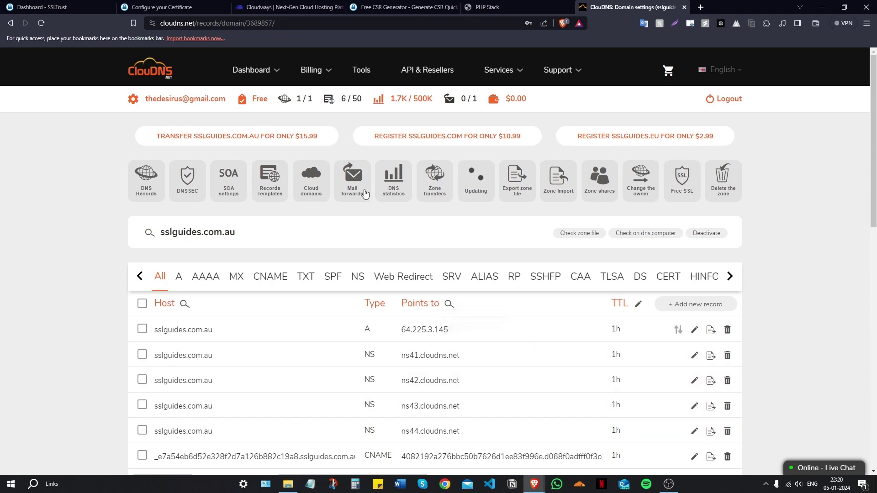
Run a DNS Checker propagation check on the validation CNAME, showing 32 servers unresolved
left_click(163, 6)
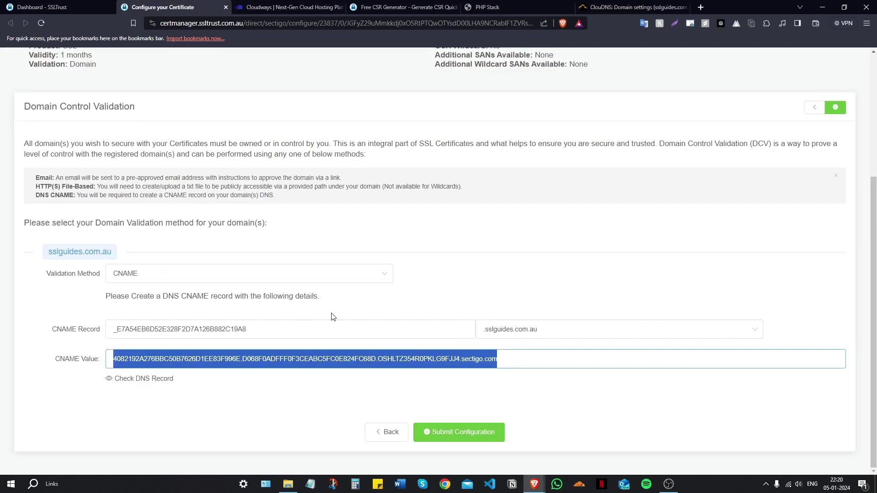
left_click(140, 381)
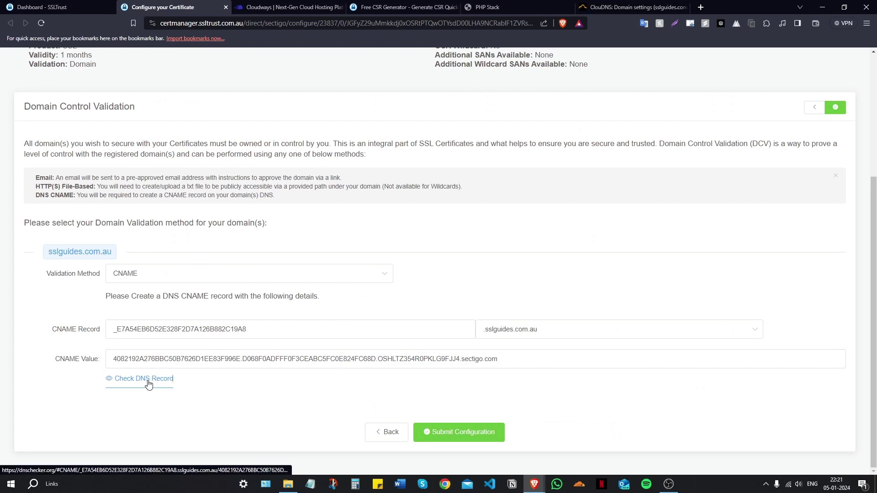
left_click(149, 379)
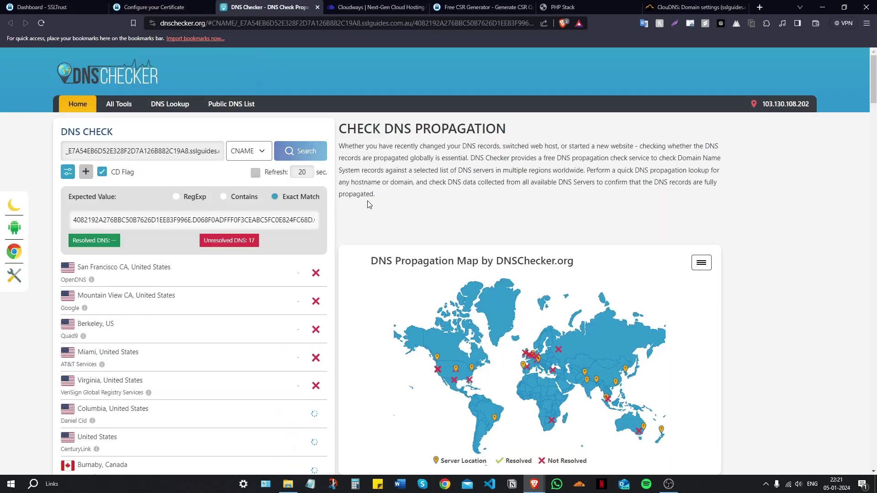
scroll(367, 202, "down", 9)
scroll(316, 270, "up", 6)
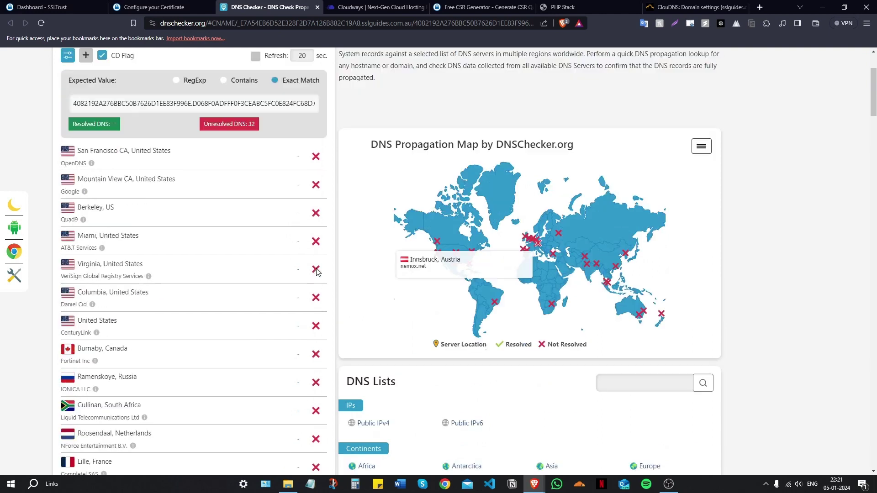
scroll(317, 271, "up", 3)
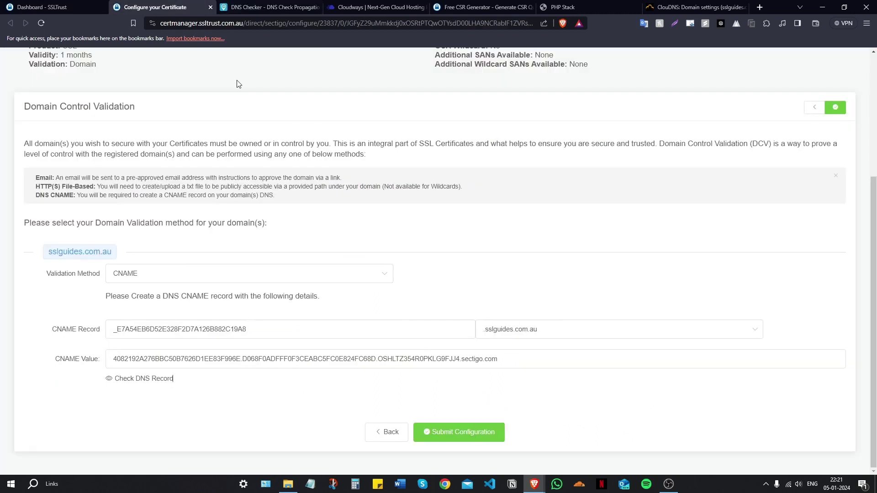
Submit the CNAME validation configuration and open Sectigo's Validation Manager
left_click(155, 6)
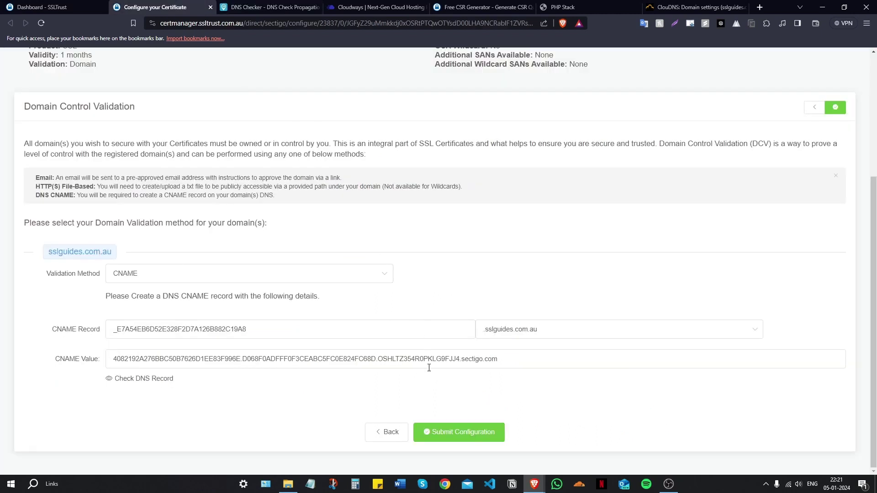
left_click(474, 438)
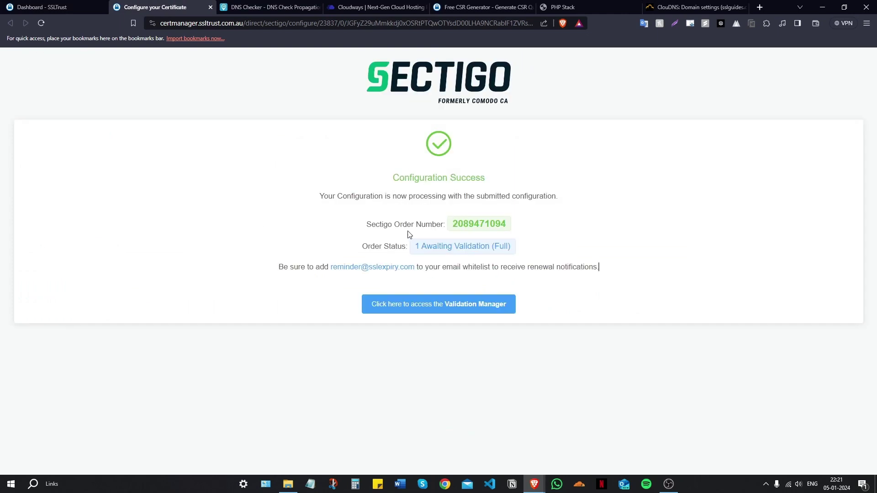
left_click(455, 312)
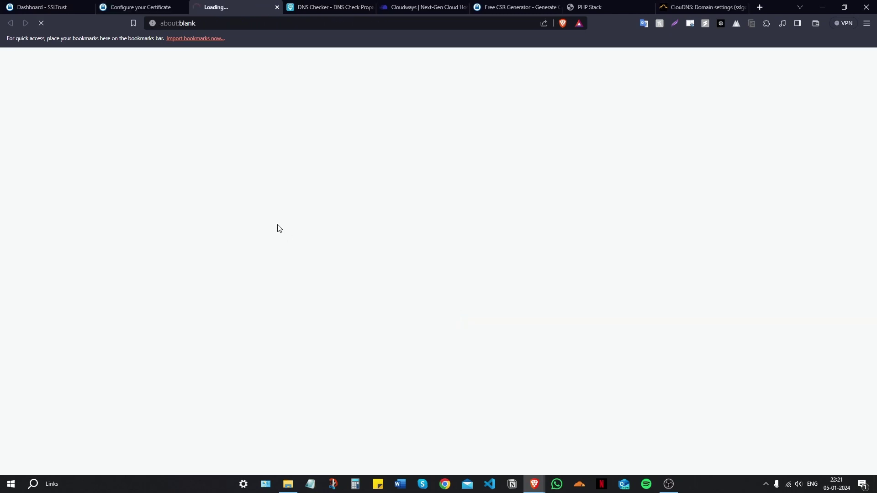
Expand Domain Control Validation to review the pending CNAME CSR hash details
scroll(183, 235, "down", 3)
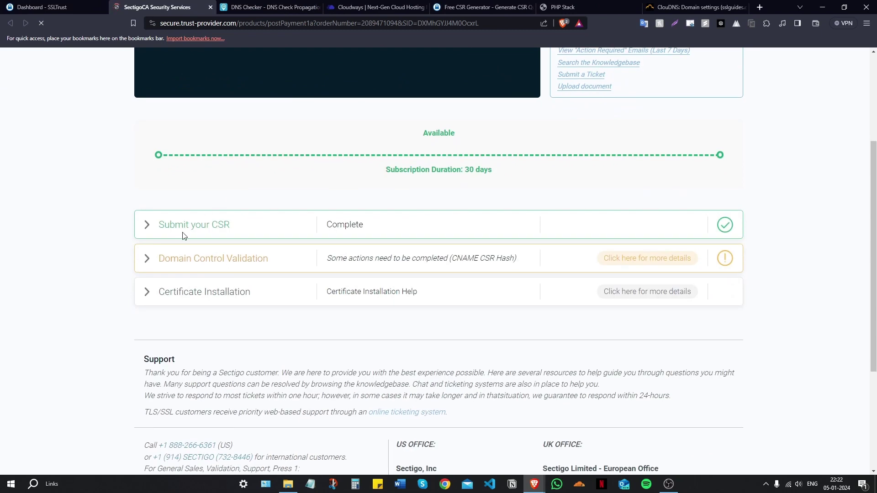
left_click(145, 265)
scroll(274, 233, "down", 3)
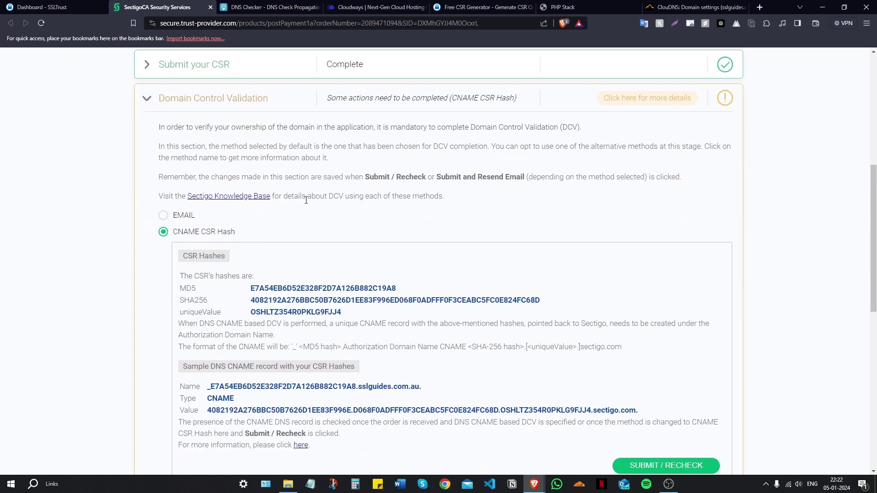
scroll(268, 219, "down", 2)
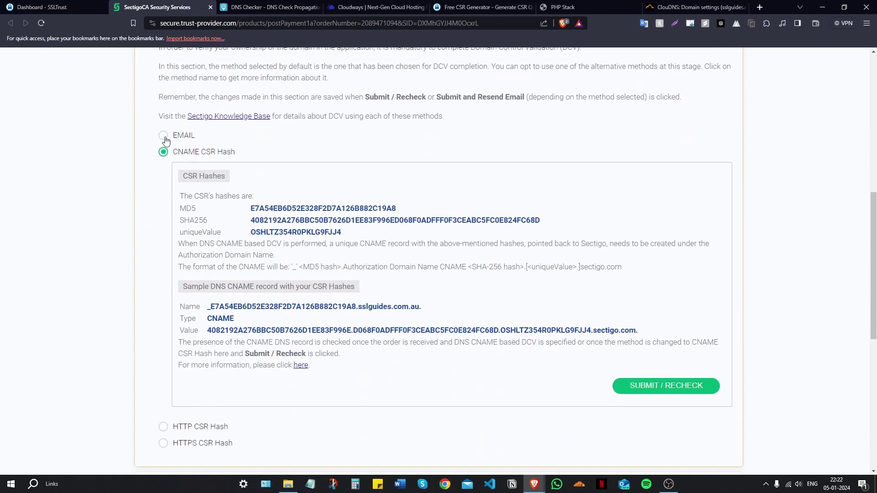
scroll(197, 185, "down", 2)
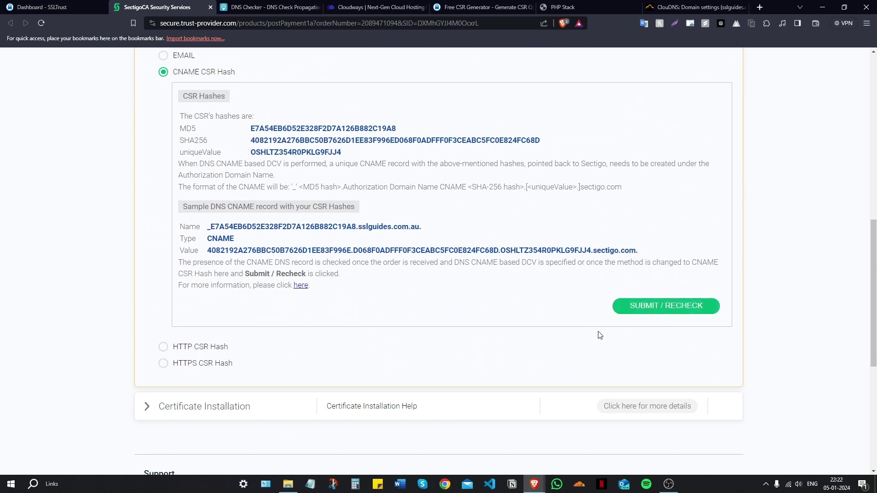
scroll(215, 361, "down", 1)
scroll(188, 269, "up", 11)
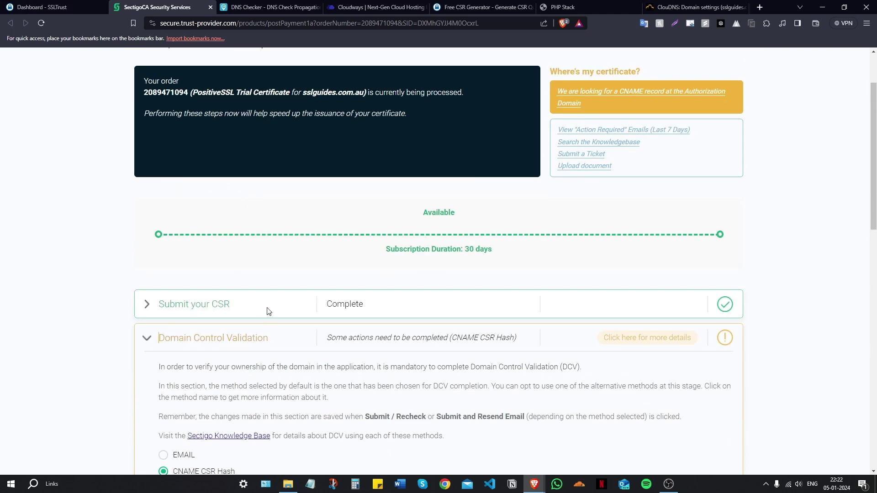
scroll(251, 265, "up", 2)
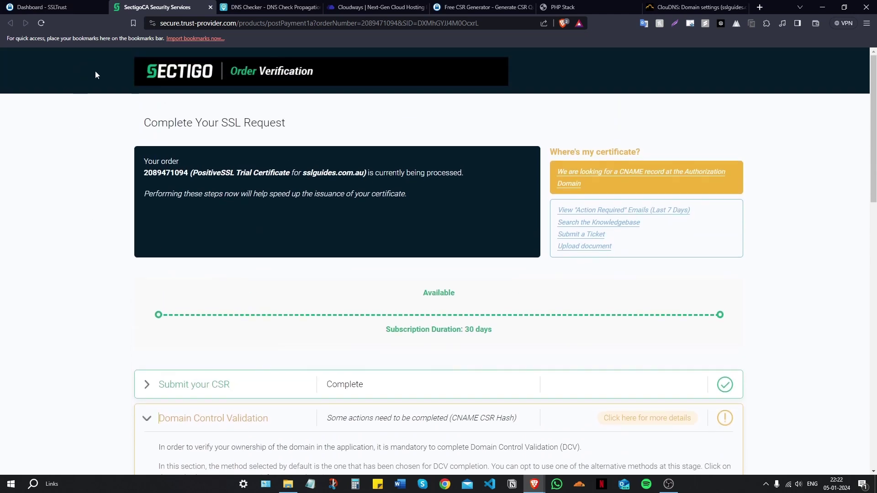
left_click(64, 7)
Open the certificate product in SSLTrust, close the old Sectigo page, and access the Validation Manager
left_click(40, 100)
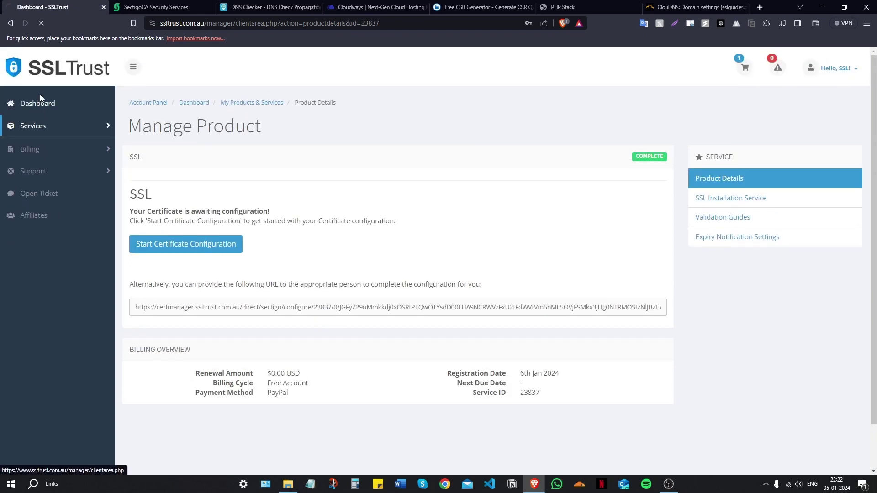
left_click(199, 209)
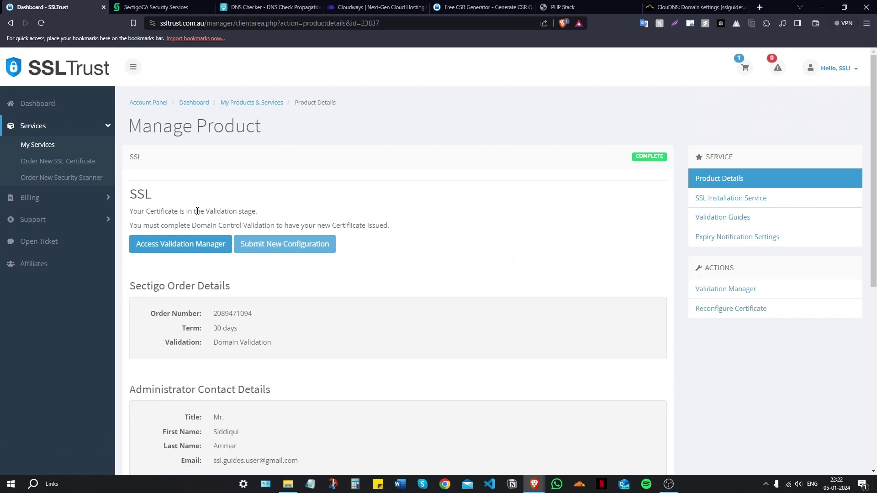
left_click(207, 10)
key("ctrl+w")
key("ctrl+shift+Tab")
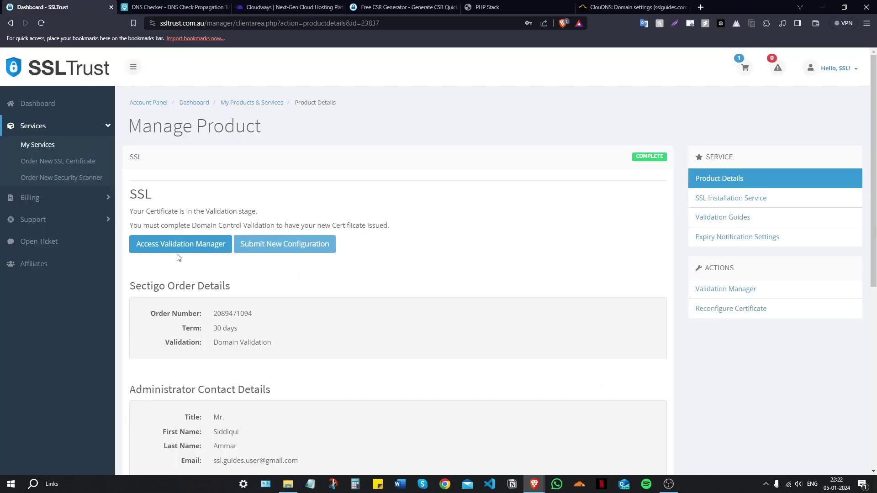
left_click(177, 246)
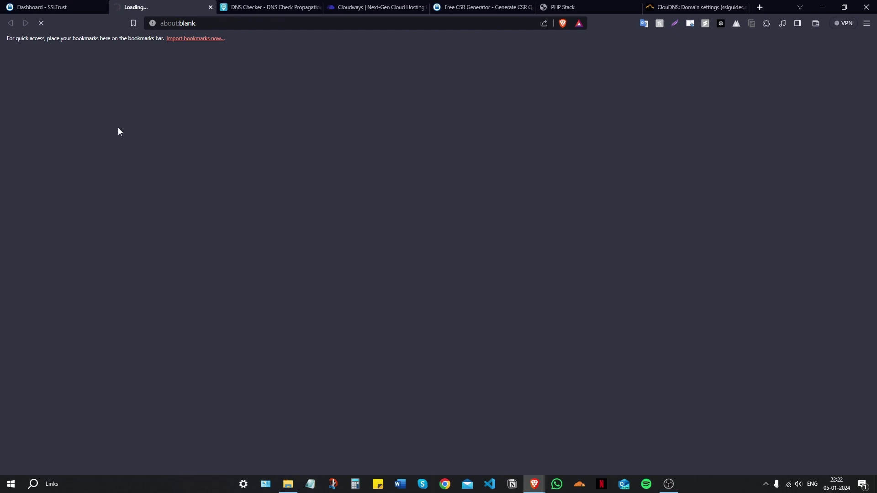
Expand Domain Control Validation and have Sectigo recheck the CNAME record
scroll(192, 205, "down", 2)
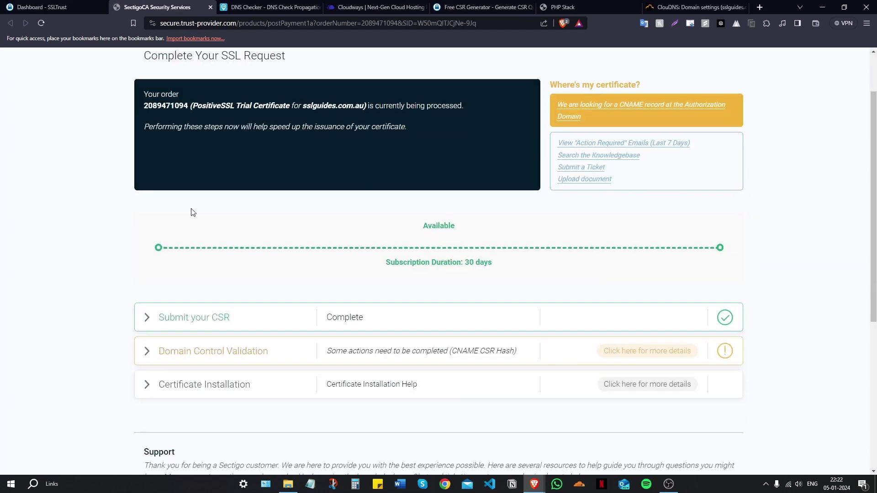
left_click(144, 333)
scroll(260, 279, "down", 5)
scroll(260, 279, "down", 3)
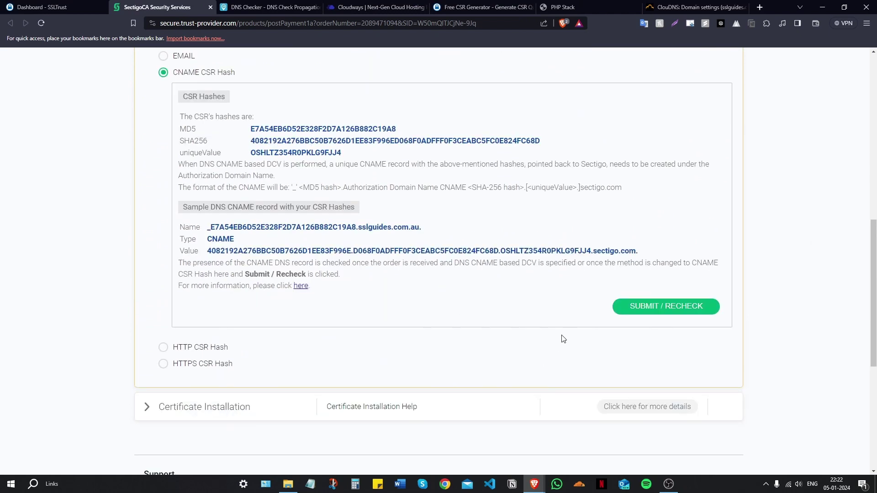
left_click(653, 309)
left_click(638, 299)
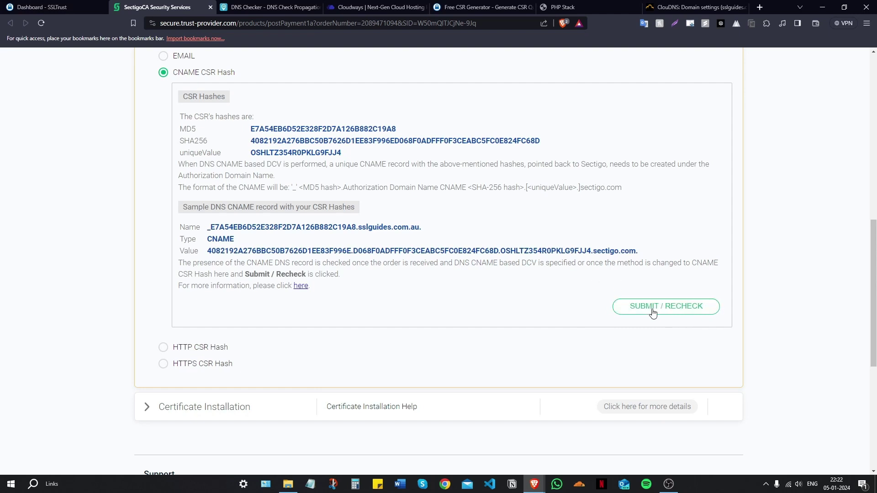
scroll(668, 311, "up", 2)
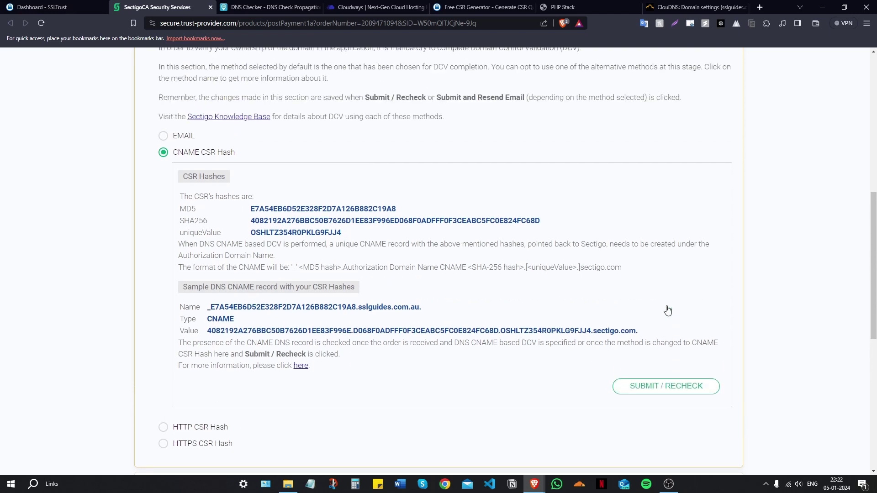
scroll(667, 309, "up", 9)
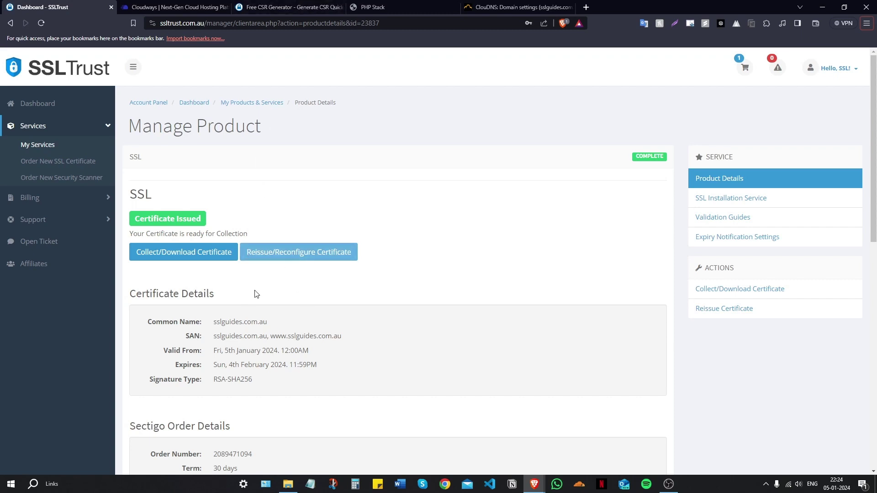
Open the issued sslguides.com.au certificate's collection page, then return to the Cloudways dashboard
left_click(167, 256)
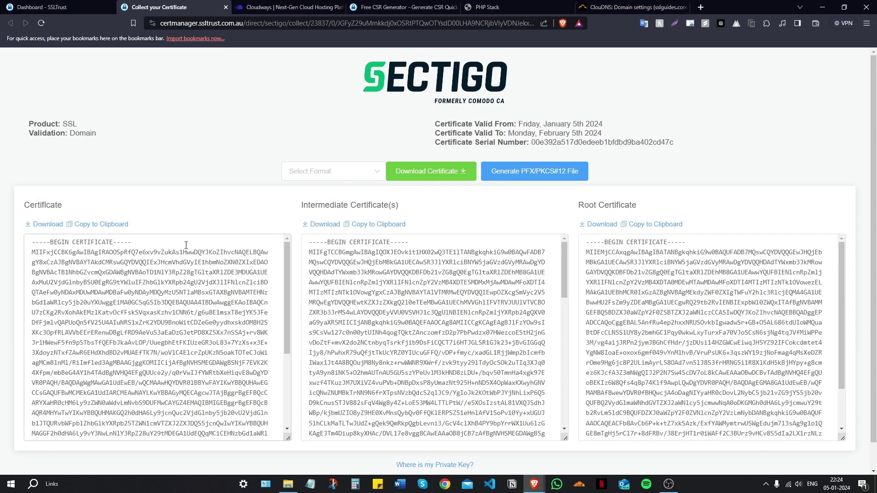
scroll(235, 187, "down", 1)
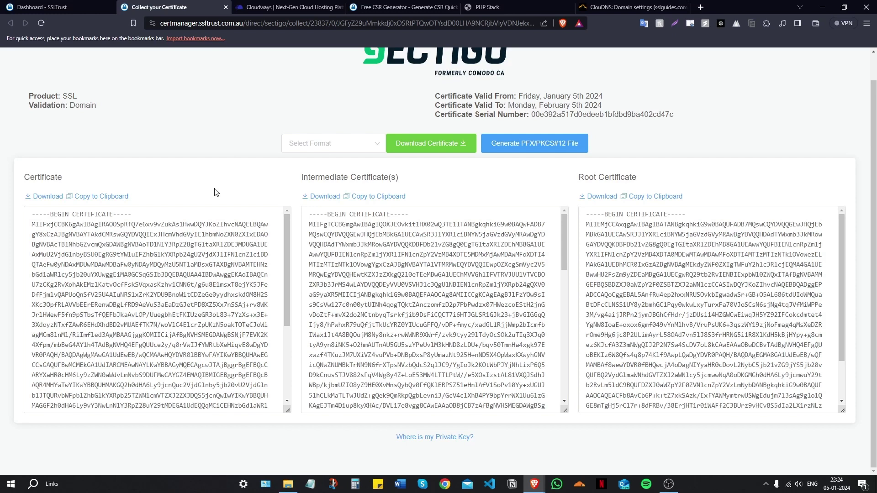
key("ctrl+Tab")
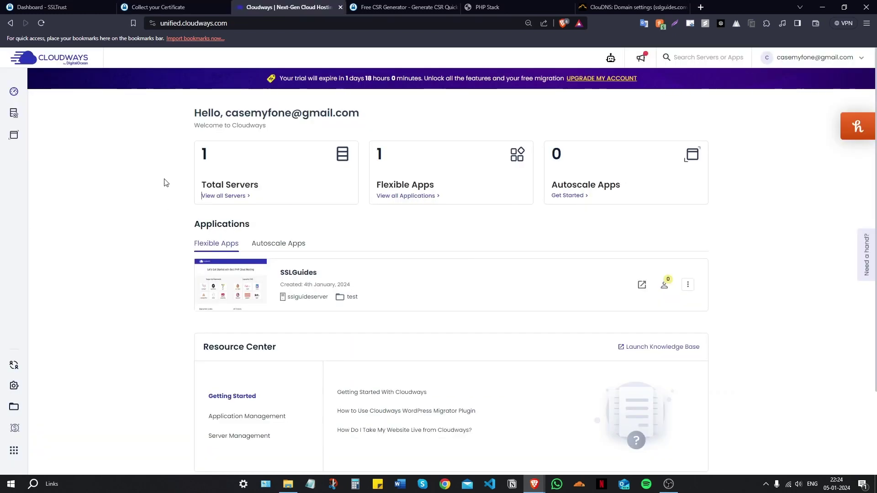
Open the SSLGuides application's SSL Certificate page and expand the SSL type dropdown
left_click(285, 273)
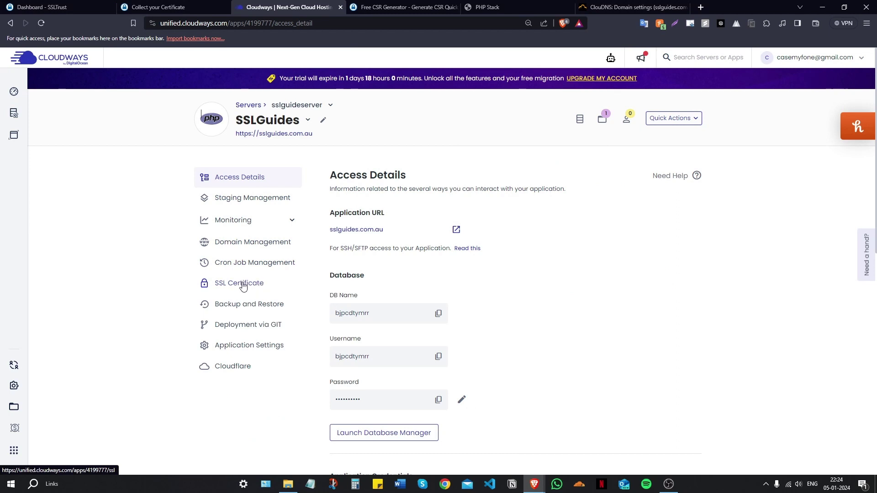
left_click(242, 285)
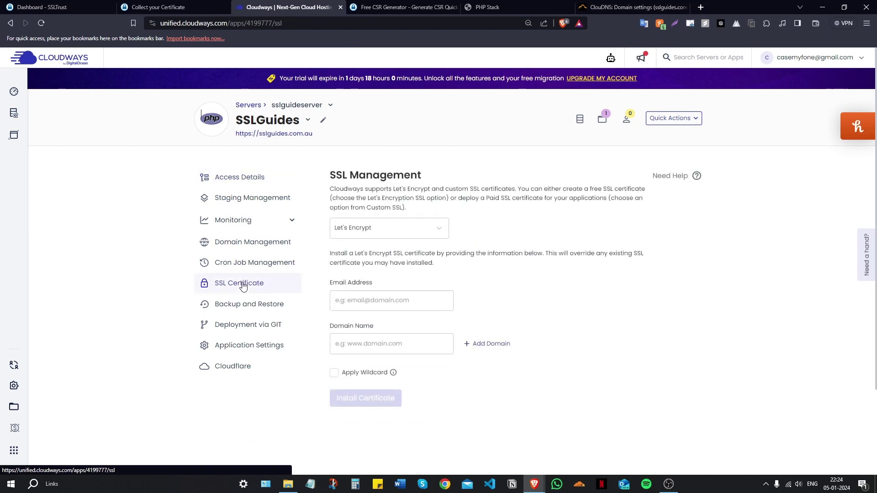
left_click(415, 230)
Choose Upload Custom SSL and Key file(s) and copy the issued Sectigo certificate text
left_click(378, 303)
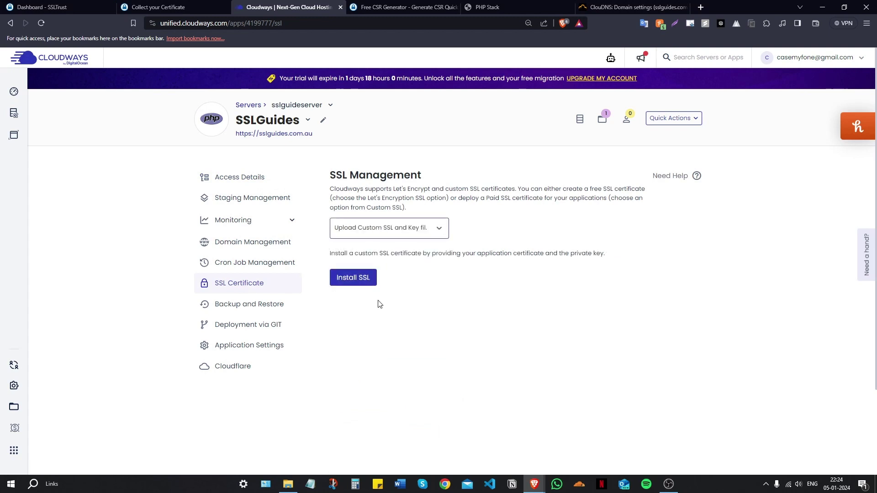
left_click(361, 279)
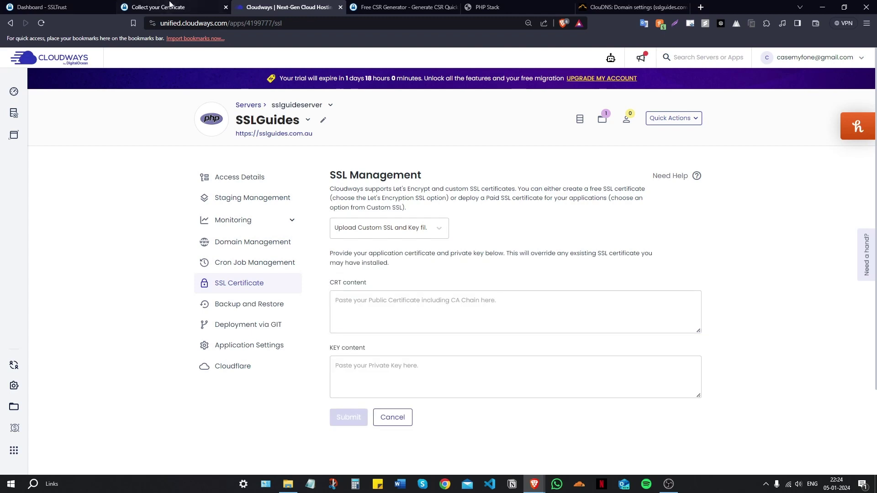
left_click(169, 7)
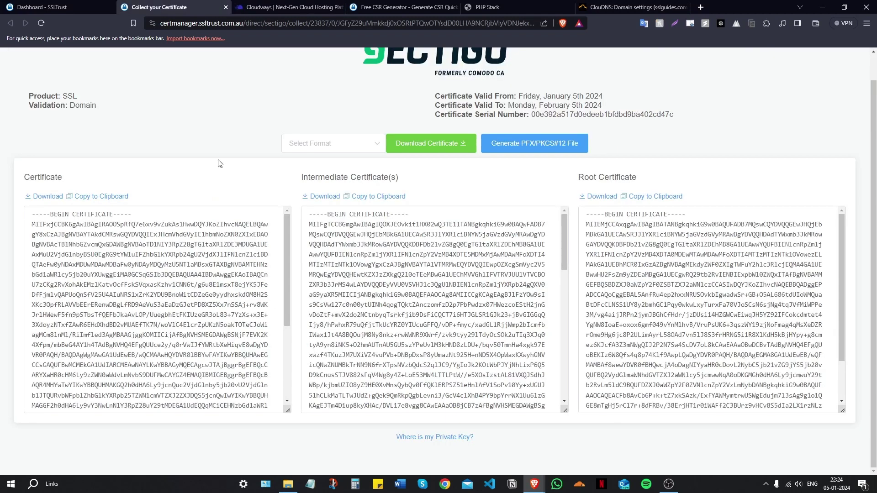
left_click(108, 196)
Paste the Sectigo certificate into Cloudways' CRT content field
left_click(291, 7)
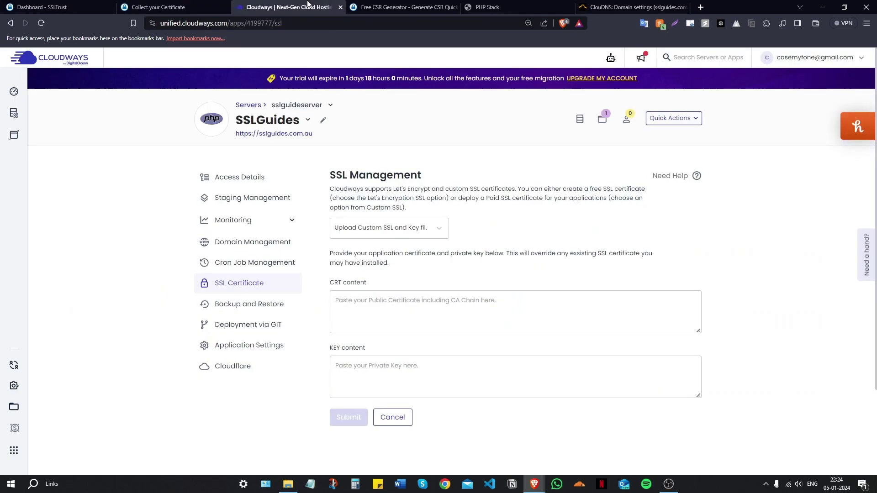
left_click(367, 299)
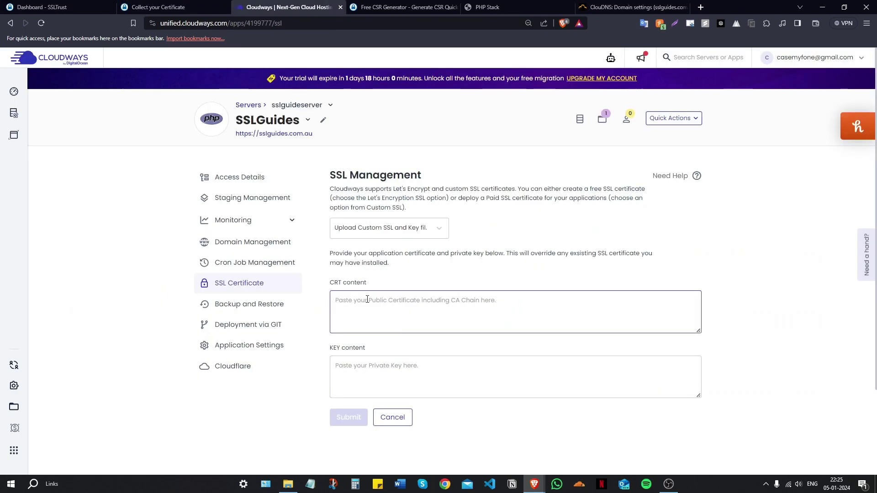
right_click(367, 299)
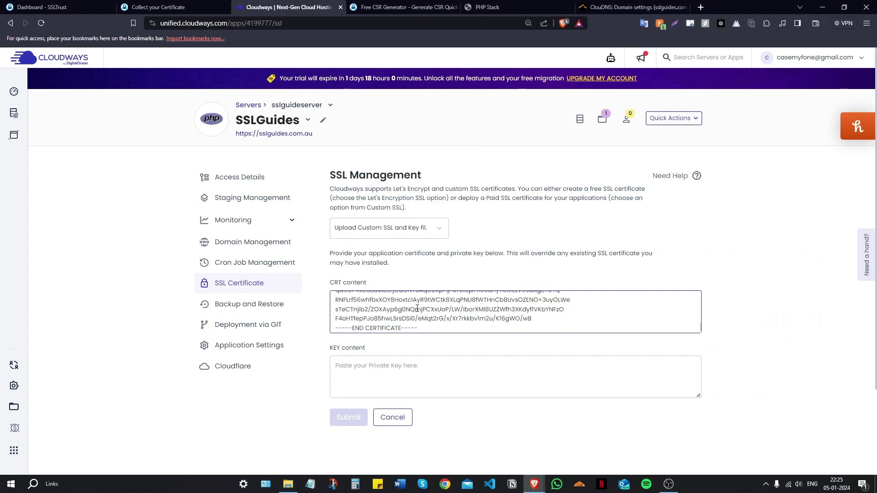
scroll(403, 314, "up", 10)
scroll(403, 313, "down", 10)
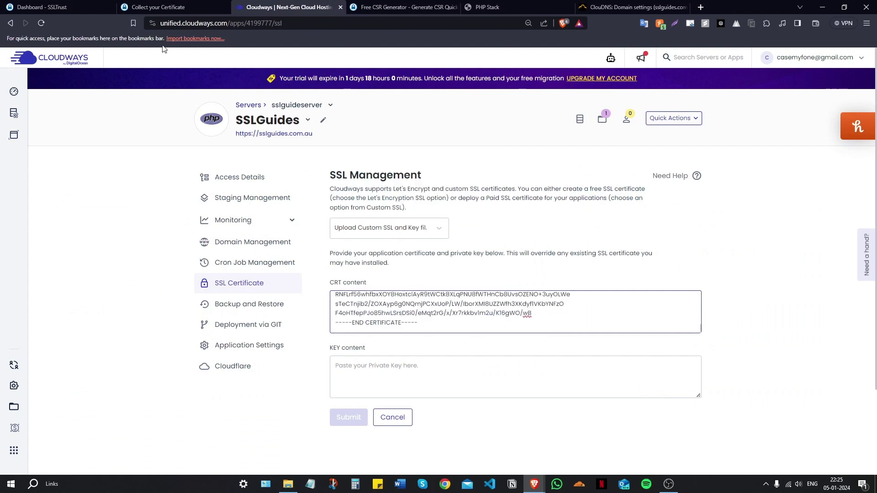
left_click(410, 6)
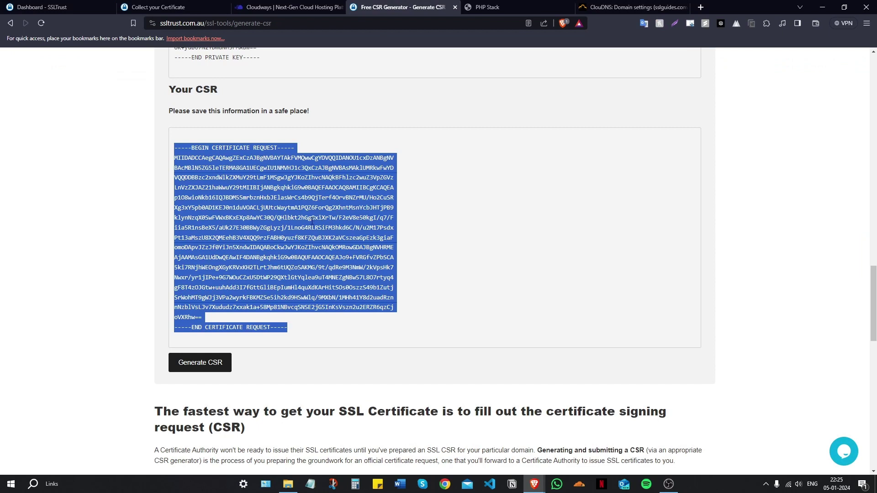
Select and copy the generated private server key in the CSR generator
scroll(312, 219, "up", 5)
left_click_drag(270, 297, 174, 269)
scroll(224, 257, "up", 5)
right_click(216, 283)
left_click(240, 291)
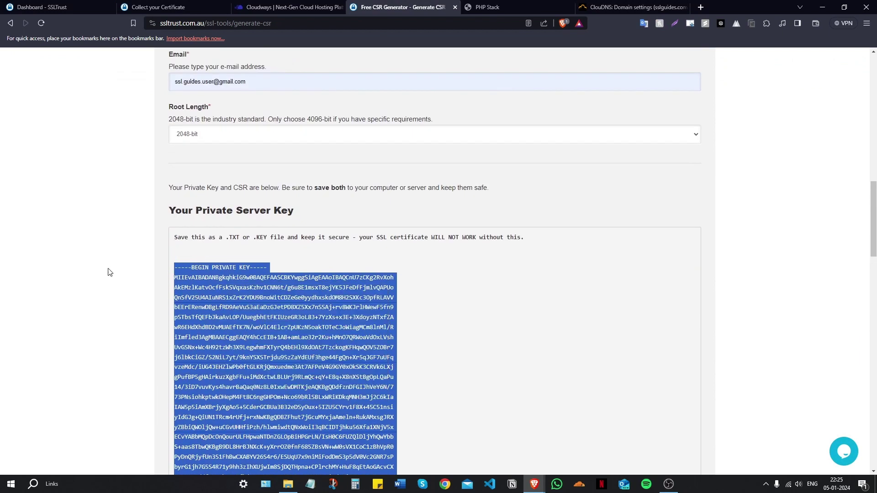
right_click(234, 284)
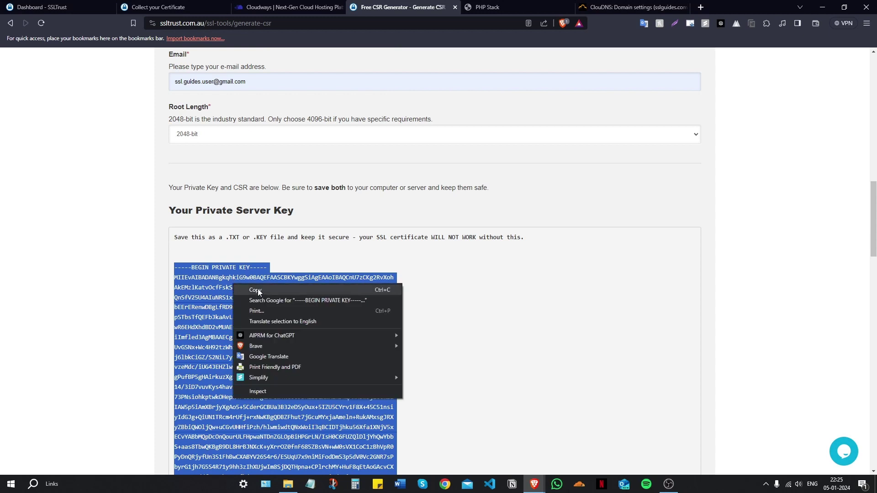
left_click(255, 291)
Paste the private key into Cloudways' KEY content field
left_click(157, 7)
left_click(42, 7)
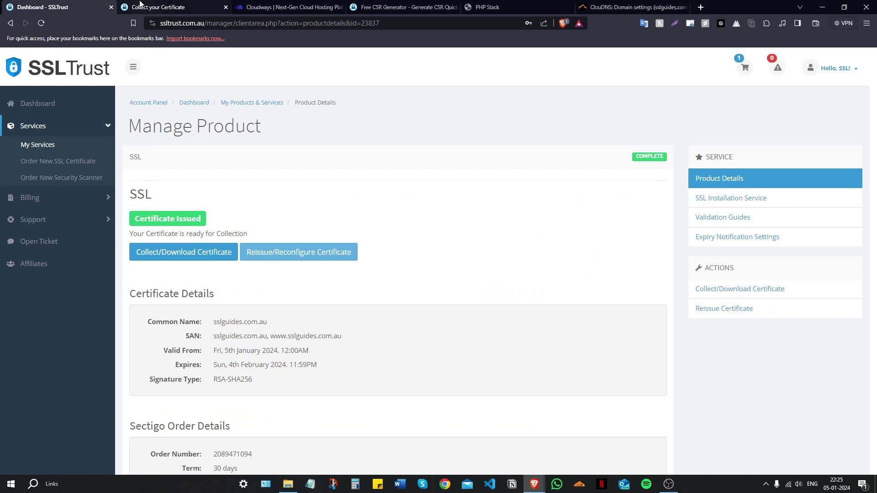
left_click(141, 4)
left_click(283, 7)
left_click(366, 366)
right_click(367, 367)
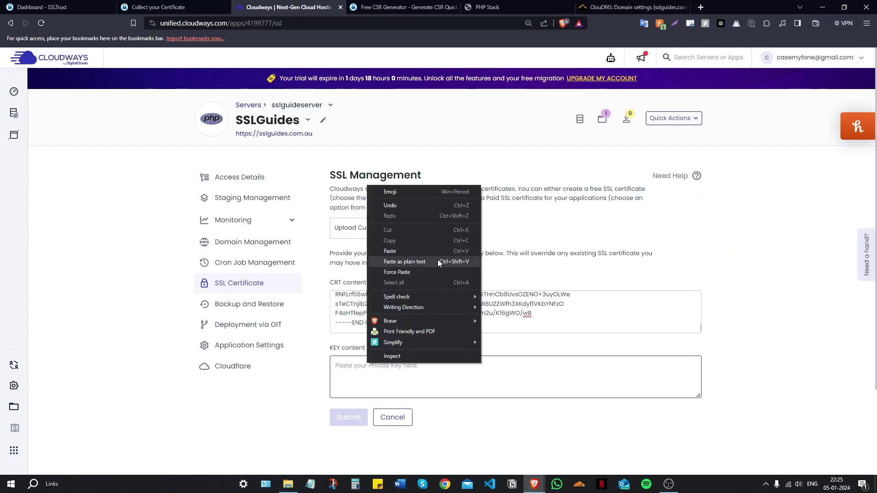
left_click(429, 251)
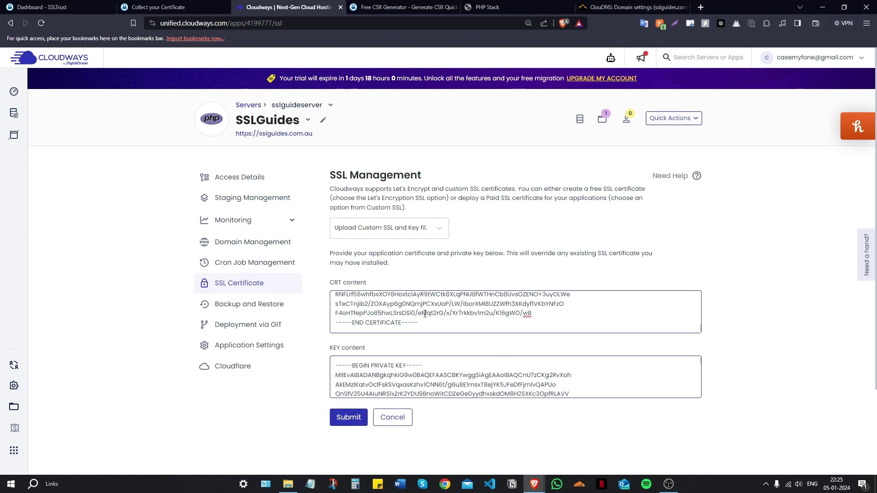
scroll(425, 314, "up", 5)
left_click(48, 7)
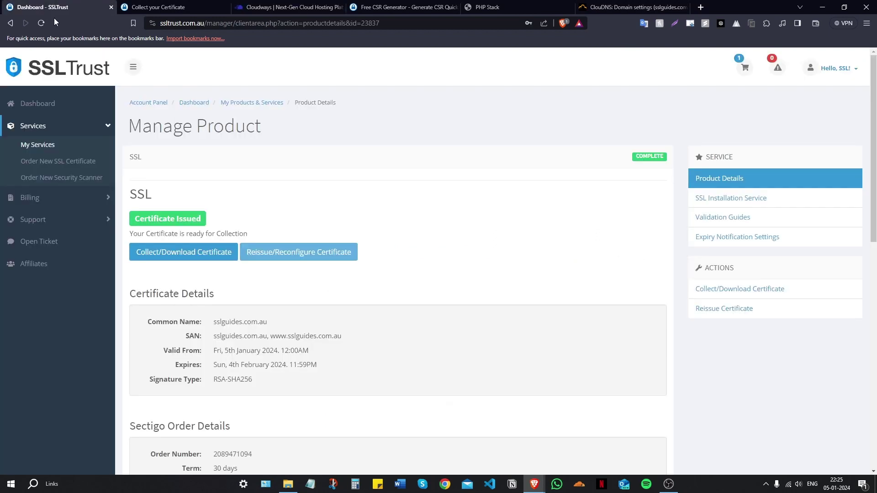
Append the intermediate certificate on a new line below the site certificate and submit the install
left_click(111, 7)
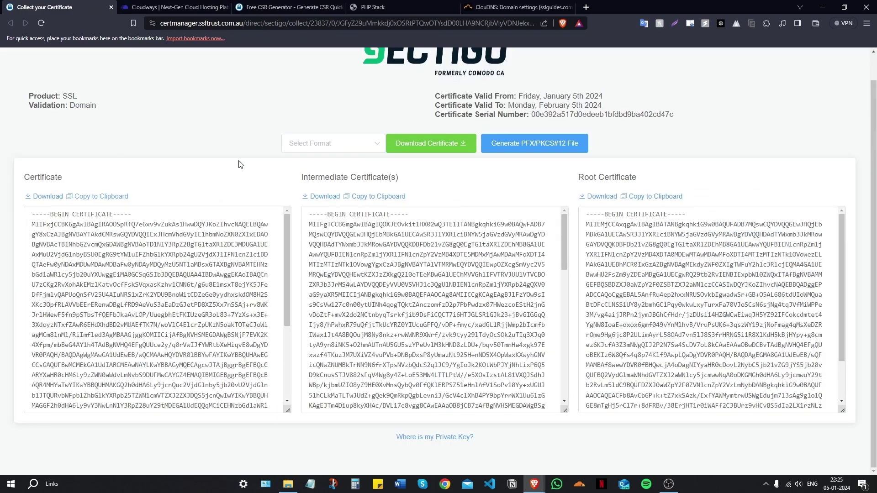
left_click(383, 203)
left_click(160, 7)
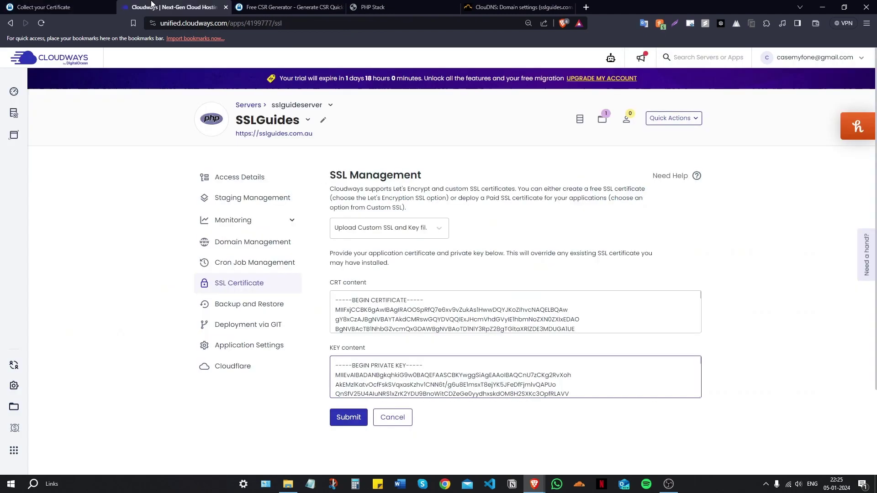
scroll(571, 242, "down", 10)
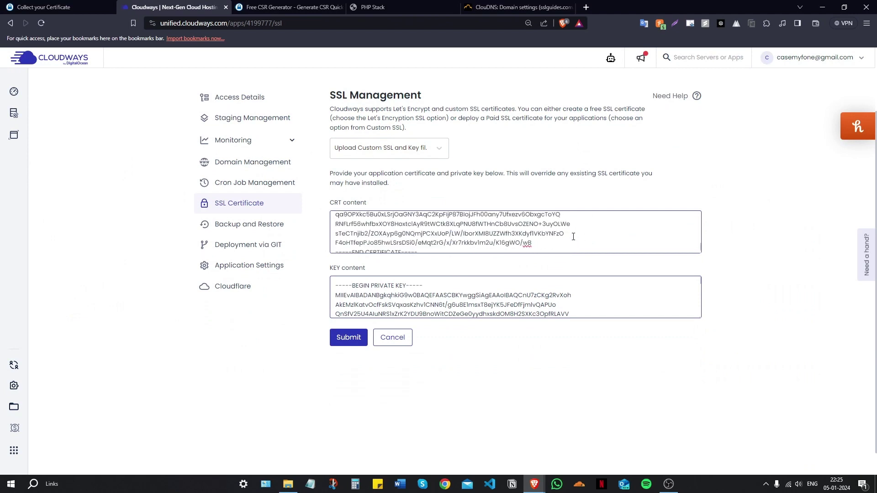
left_click(417, 244)
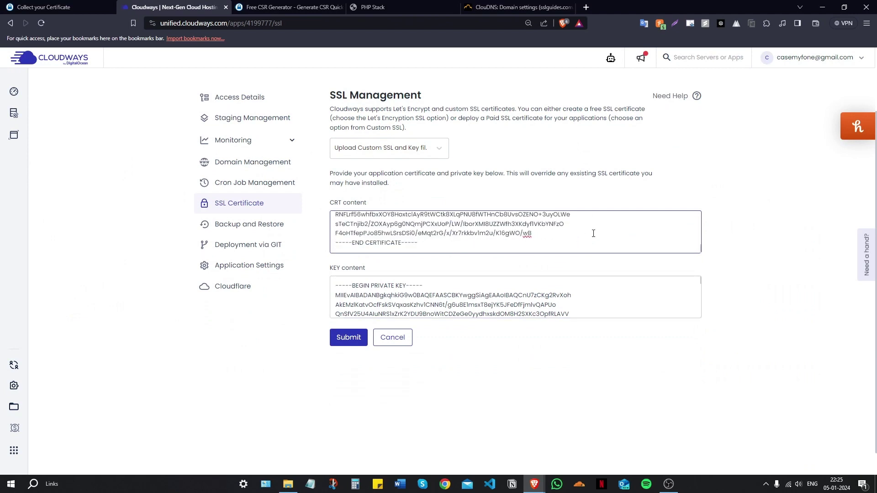
key("Return")
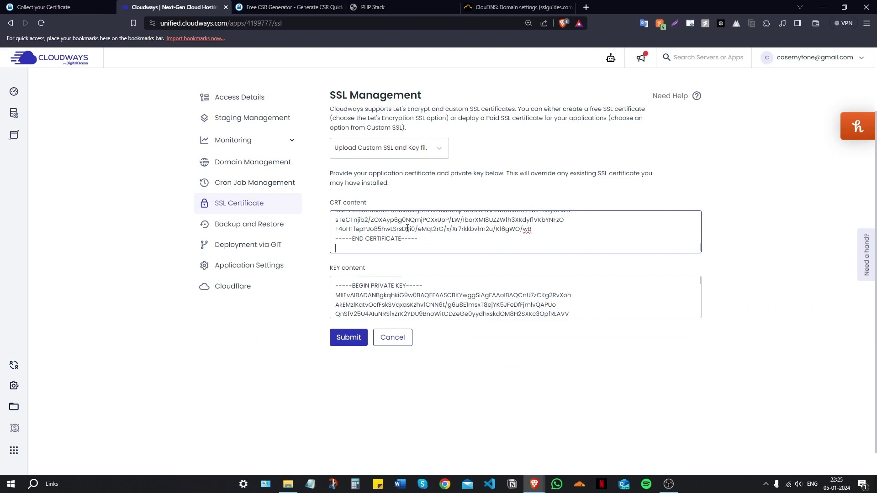
right_click(357, 245)
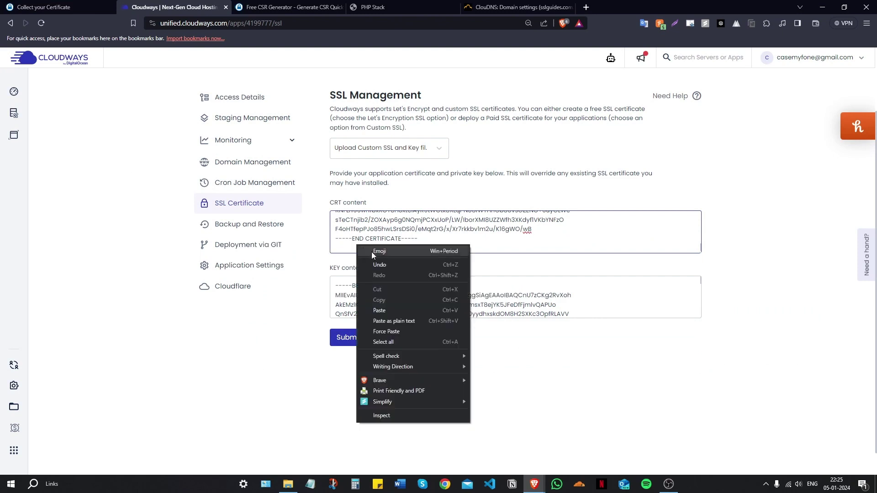
left_click(387, 307)
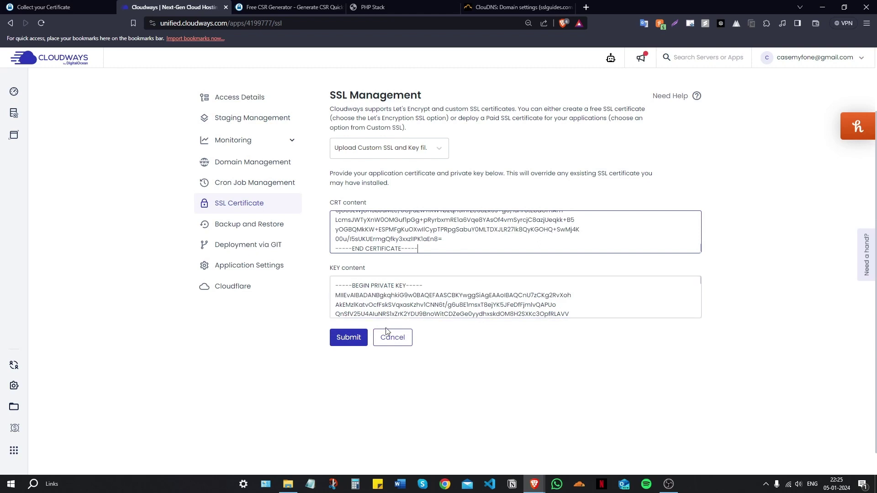
left_click(354, 346)
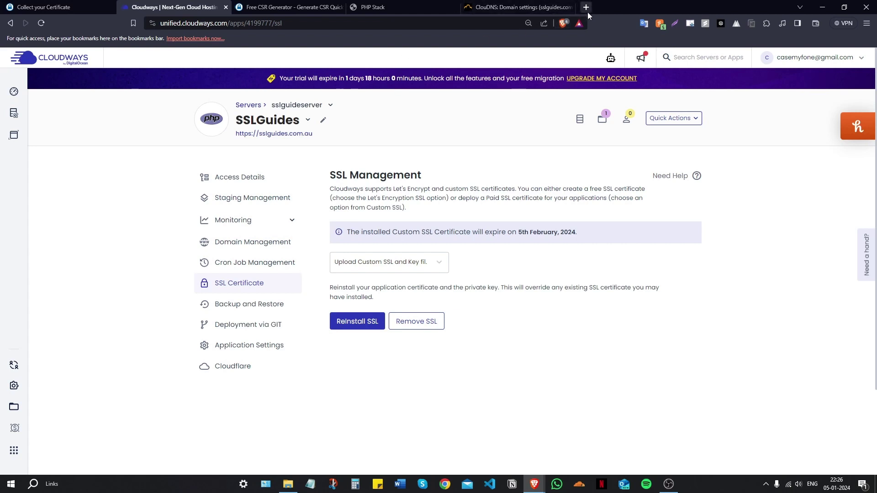
left_click(569, 7)
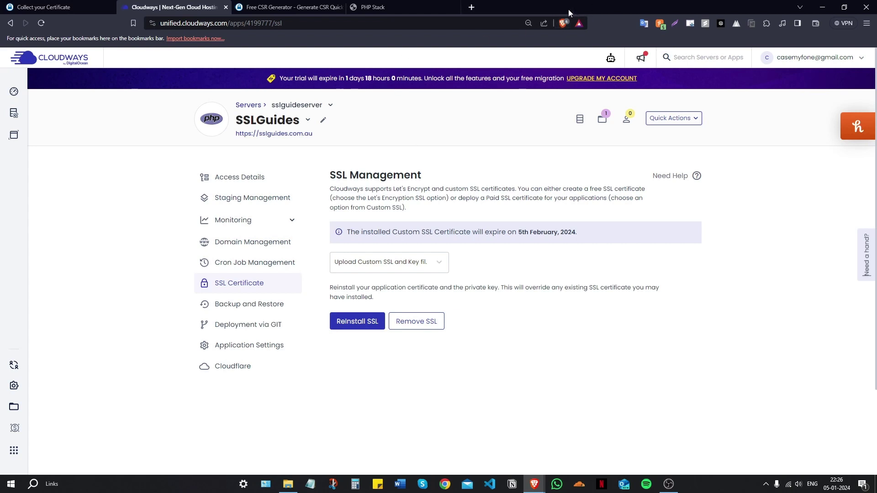
left_click(454, 7)
left_click(361, 7)
type("https://")
key("Return")
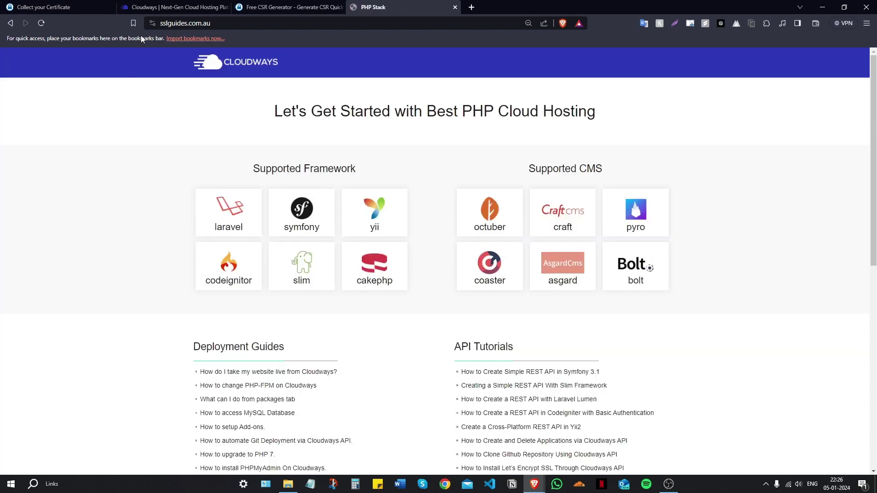
Confirm the site's connection is secure and its Sectigo certificate is valid
left_click(154, 23)
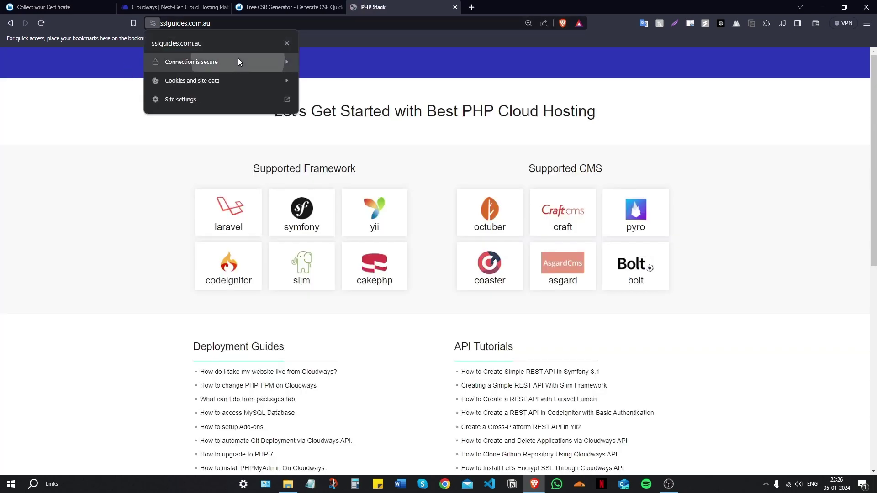
left_click(238, 61)
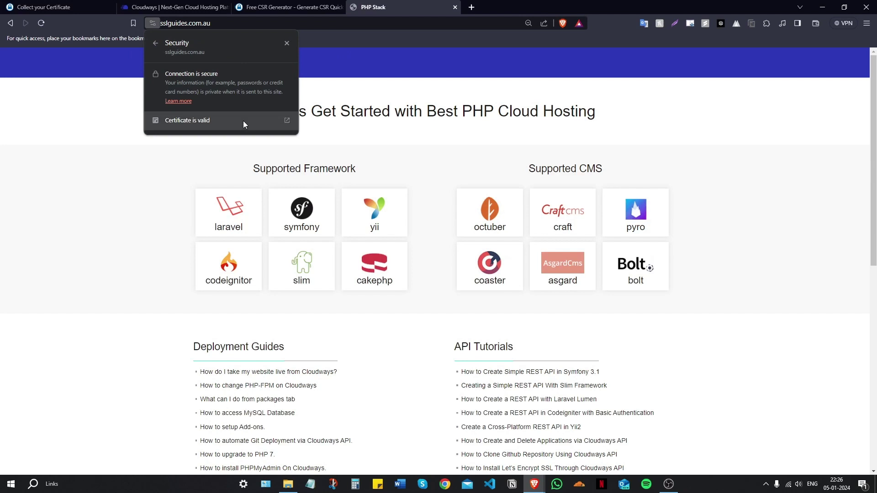
left_click(243, 121)
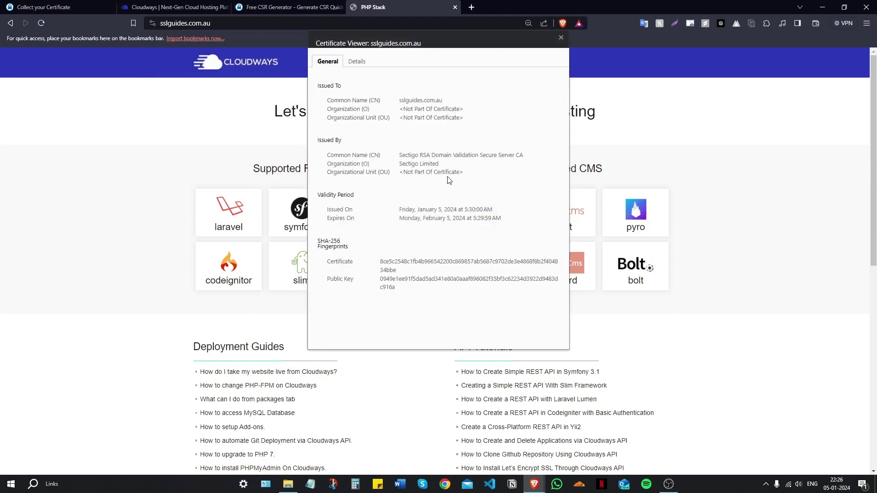
key("Escape")
scroll(401, 178, "down", 6)
scroll(402, 176, "up", 6)
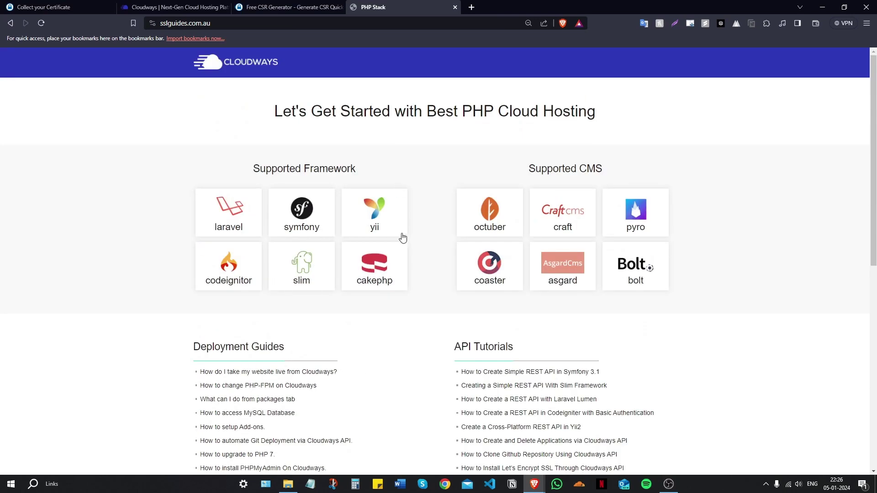
left_click(471, 8)
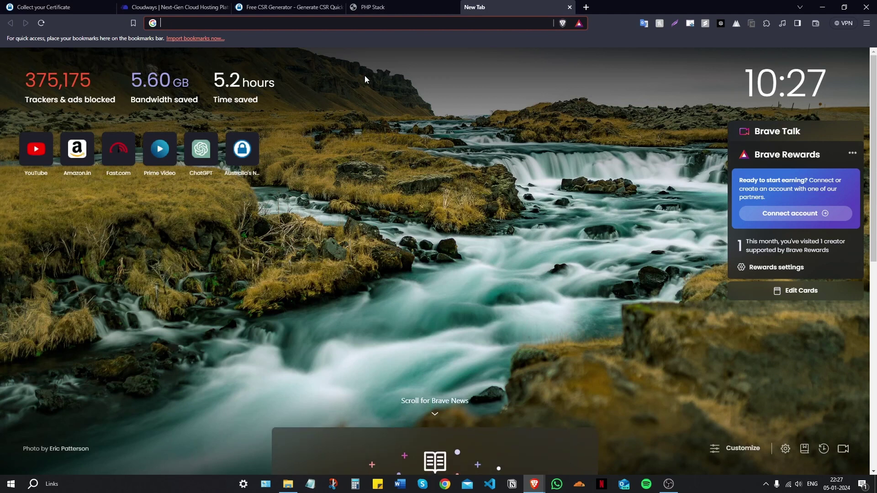
Load ssllabs.com and copy the sslguides.com.au address from the site's tab
type("ssllabs.com")
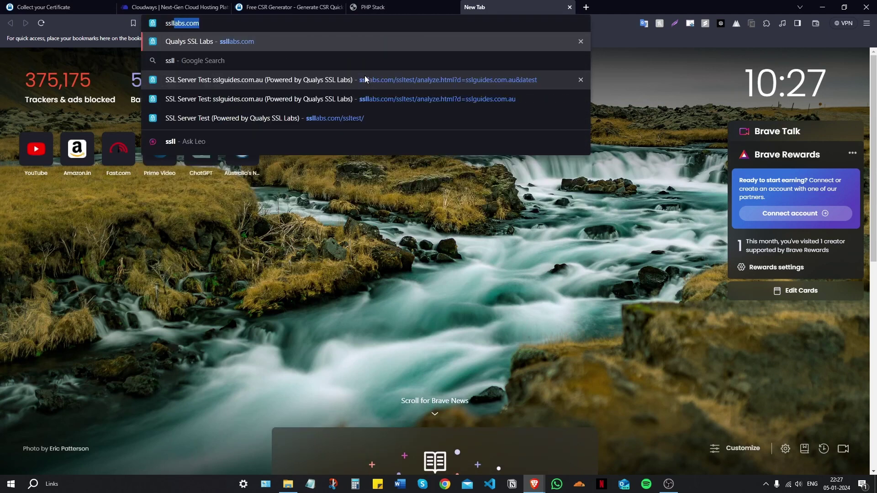
key("Return")
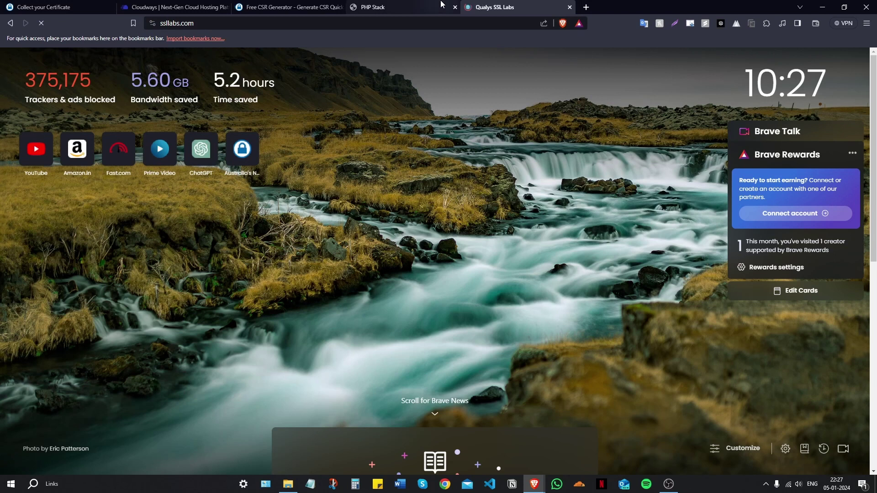
left_click(419, 6)
left_click(215, 24)
key("ctrl+c")
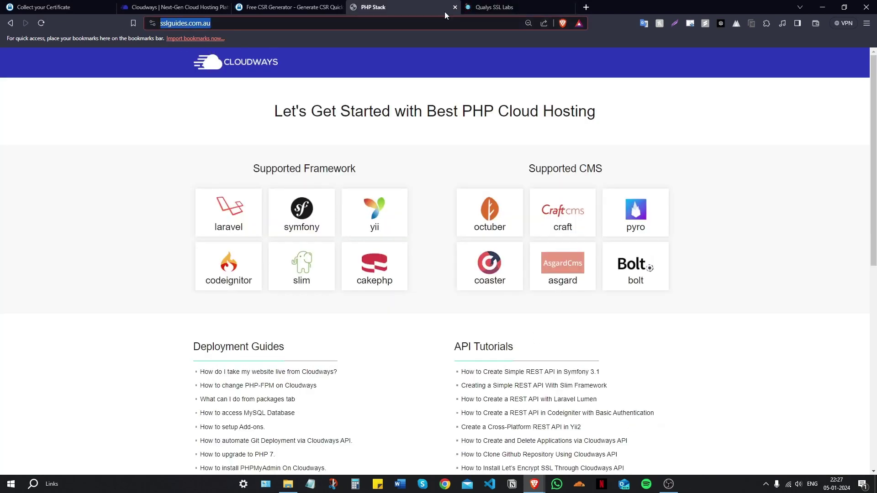
left_click(482, 7)
left_click(596, 122)
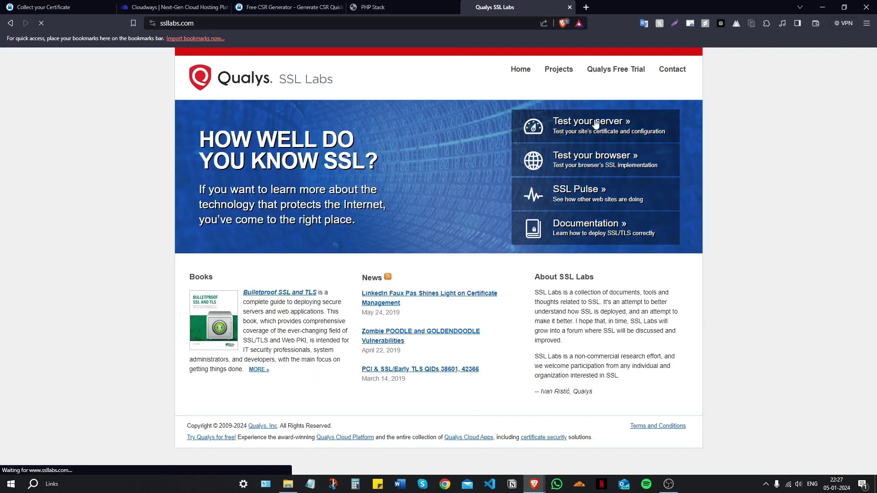
right_click(382, 207)
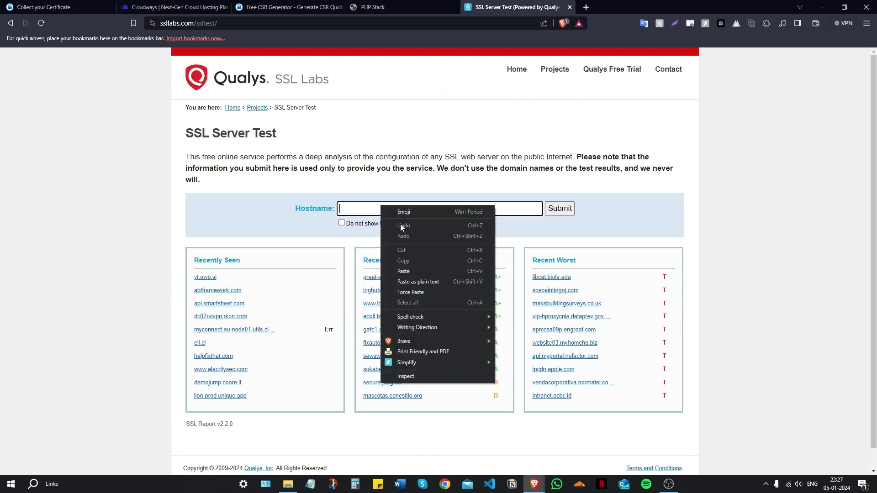
left_click(404, 271)
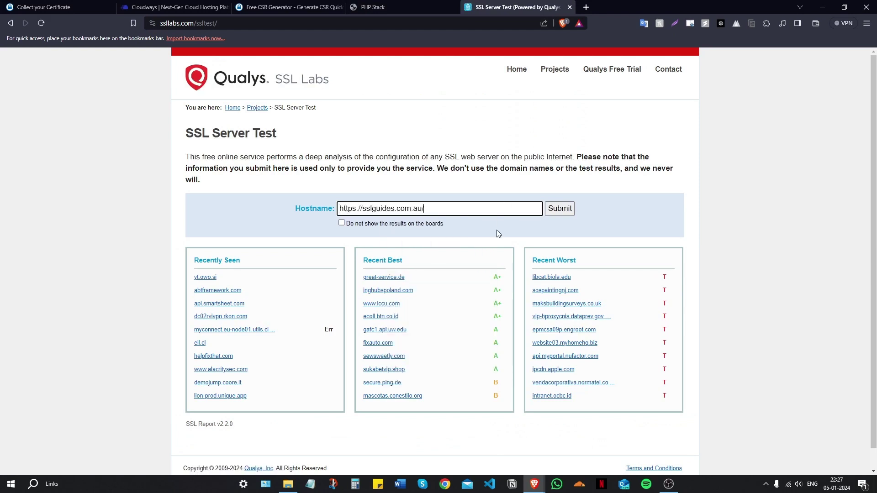
left_click(562, 210)
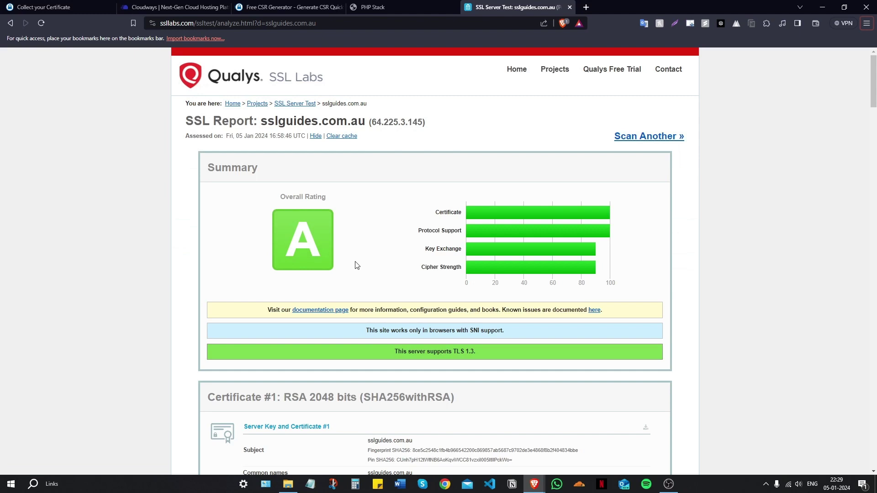
Scroll through the A-rated report's certificate, protocol and cipher sections for sslguides.com.au
scroll(357, 265, "down", 5)
scroll(356, 265, "up", 5)
scroll(358, 265, "down", 5)
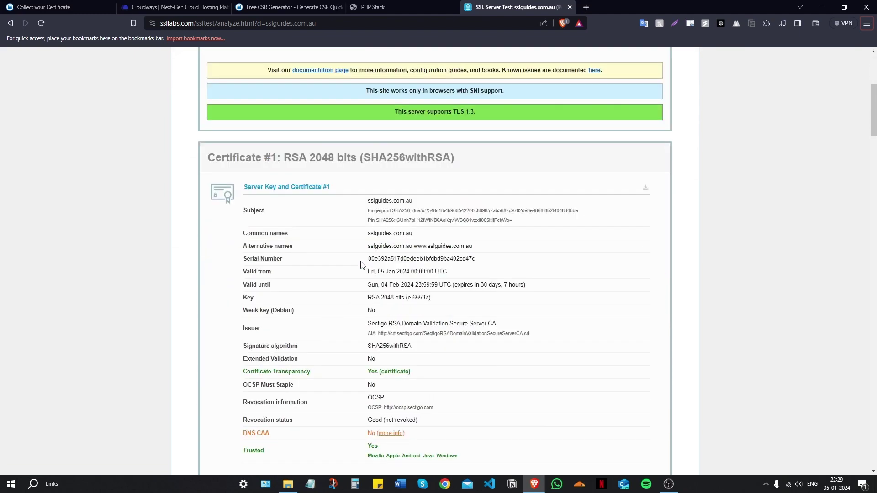
scroll(361, 265, "down", 15)
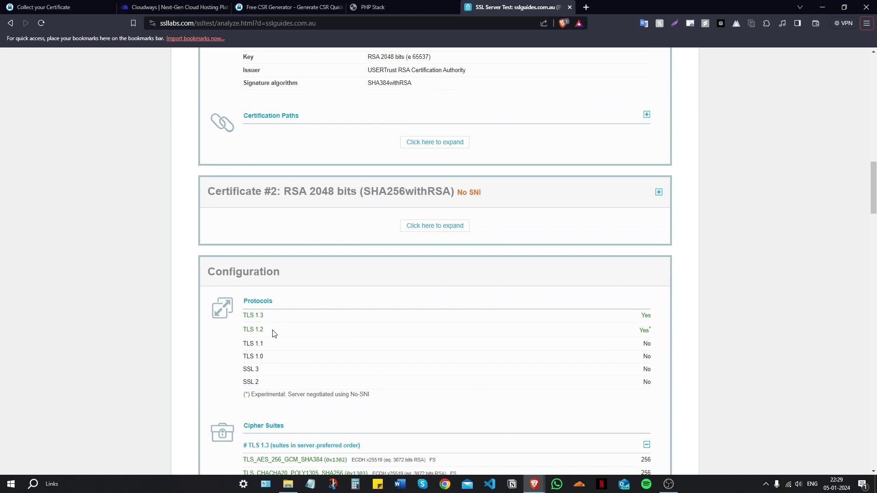
scroll(280, 319, "down", 5)
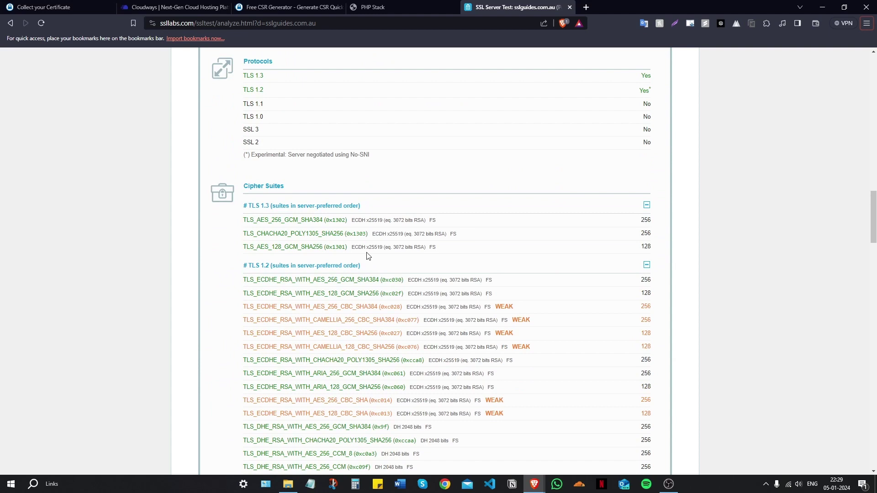
scroll(369, 259, "up", 8)
scroll(369, 259, "up", 15)
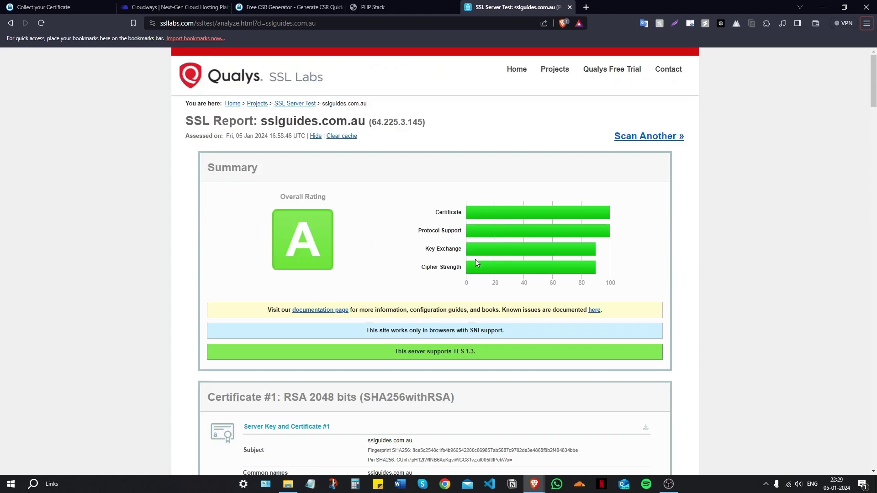